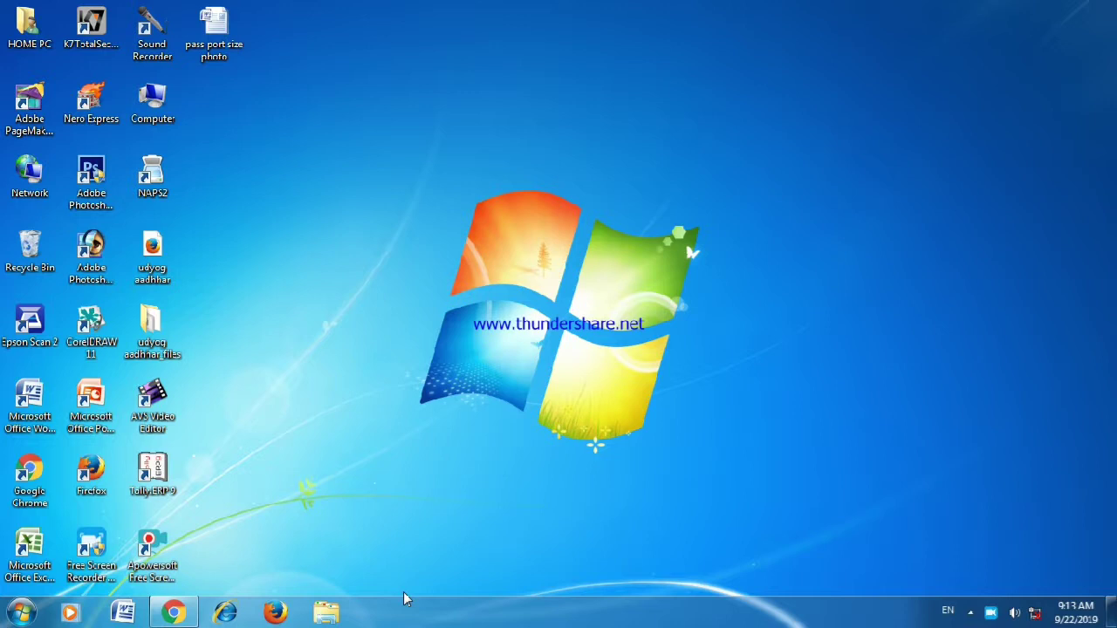
- Launch Word 2007 from its desktop icon to get a blank Document1
{"action": "double_click", "coordinate": [39, 410]}
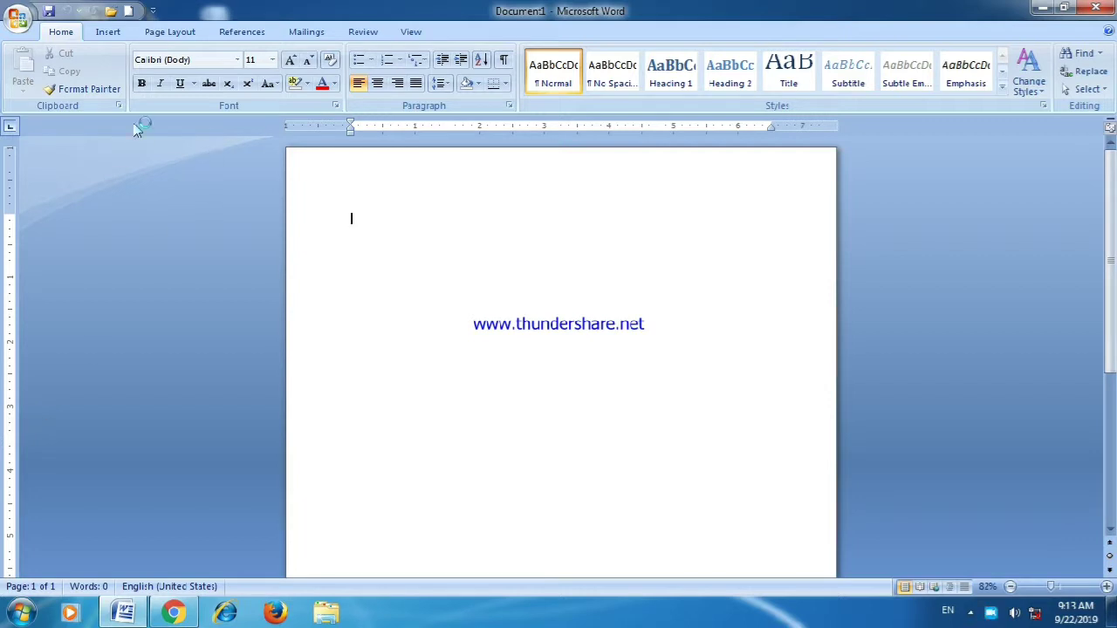
- Set the document's paper size to A4
{"action": "left_click", "coordinate": [165, 33]}
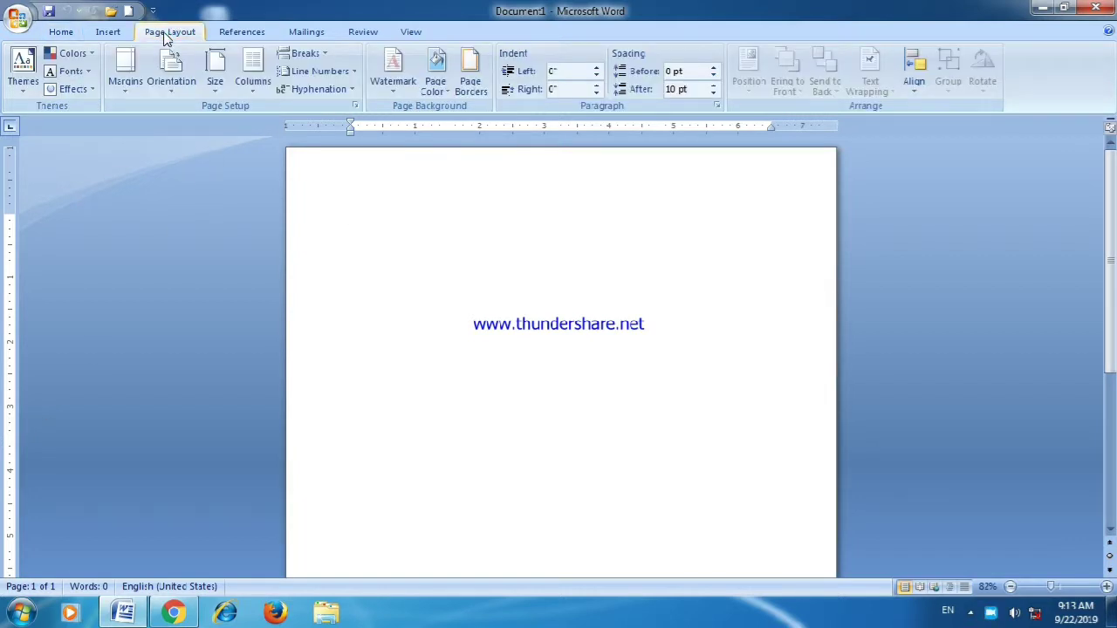
{"action": "left_click", "coordinate": [214, 74]}
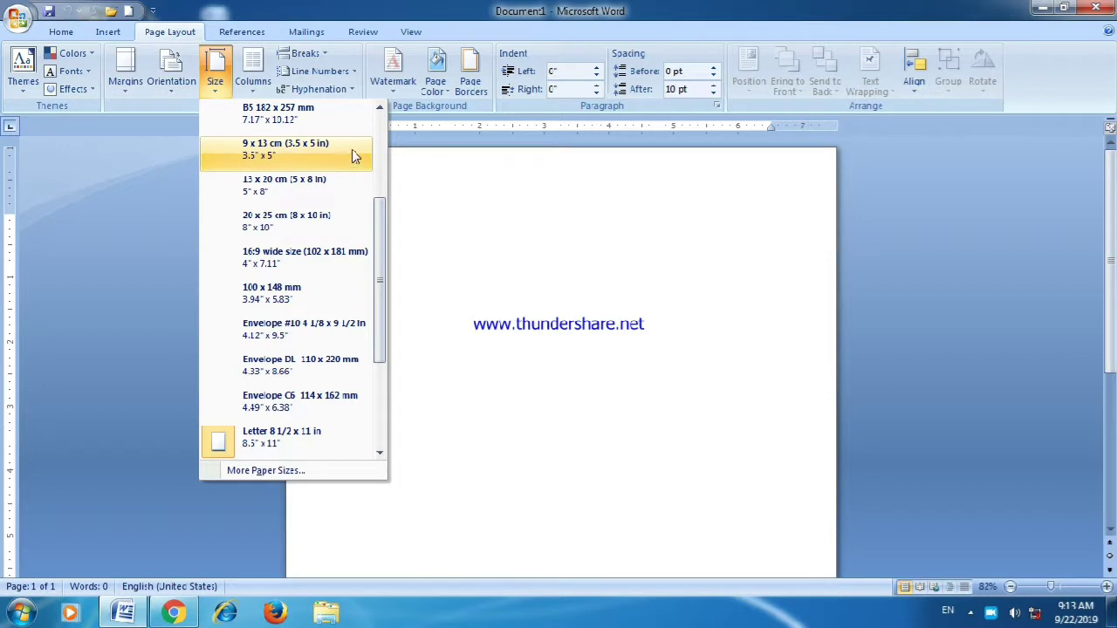
{"action": "left_click", "coordinate": [379, 108]}
{"action": "left_click", "coordinate": [380, 108]}
{"action": "left_click", "coordinate": [380, 108]}
{"action": "left_click", "coordinate": [380, 108]}
{"action": "left_click", "coordinate": [379, 108]}
{"action": "left_click", "coordinate": [336, 125]}
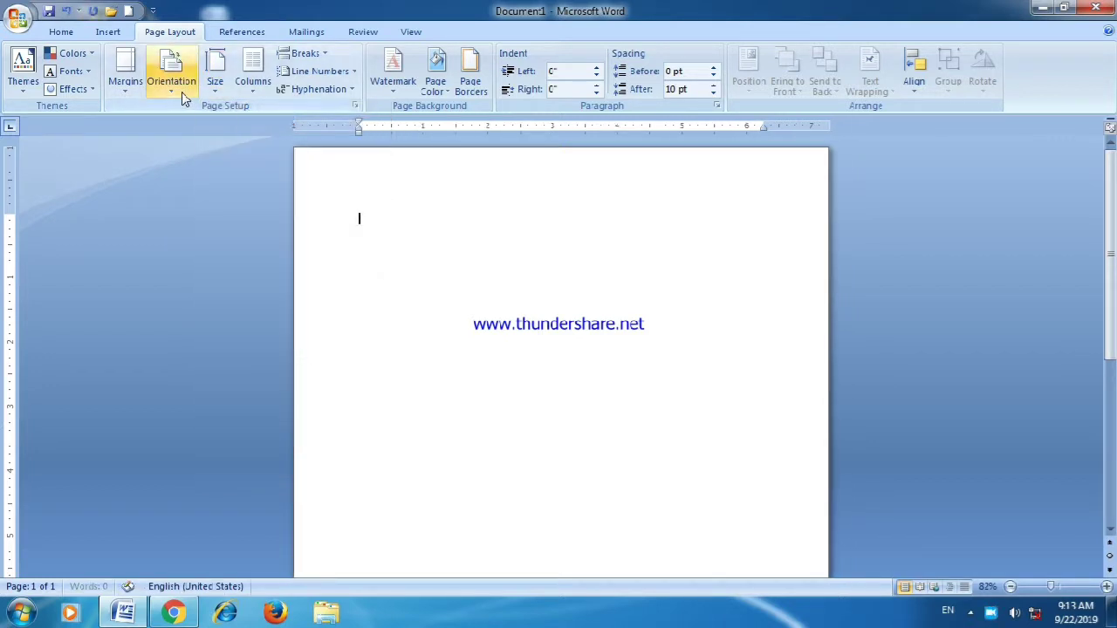
- Turn the A4 page to landscape orientation
{"action": "left_click", "coordinate": [182, 92]}
{"action": "left_click", "coordinate": [205, 157]}
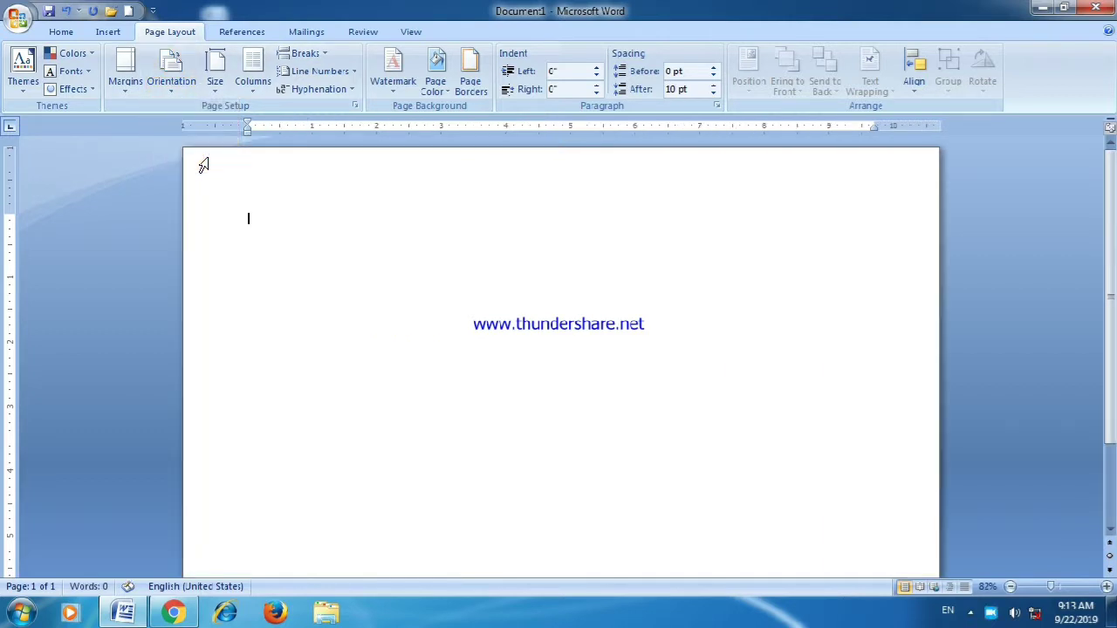
{"action": "left_click", "coordinate": [213, 80]}
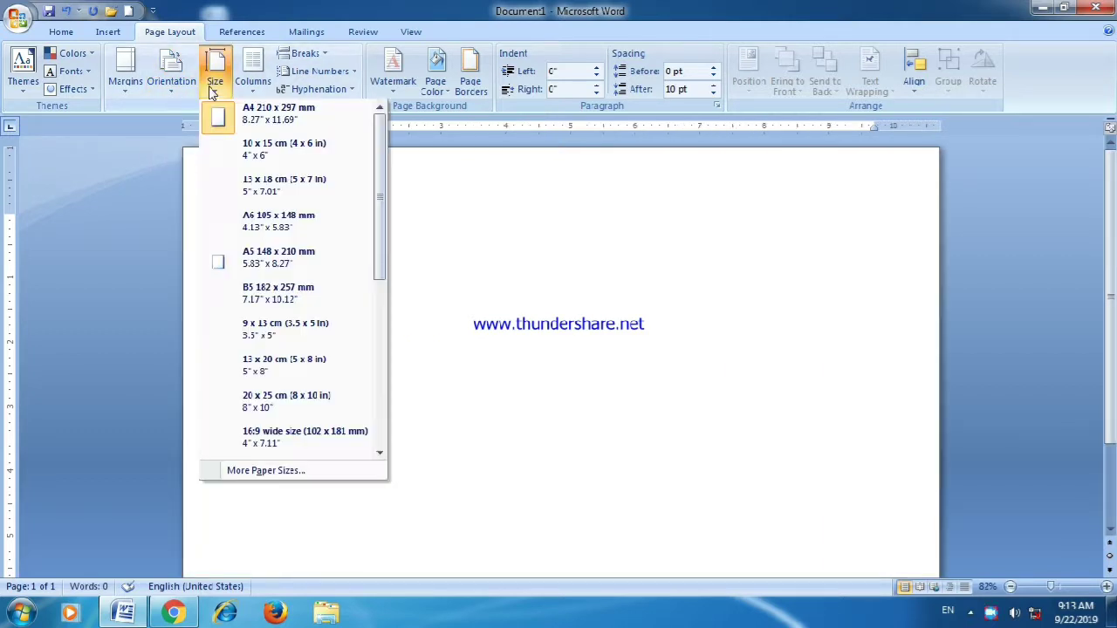
{"action": "left_click", "coordinate": [127, 91]}
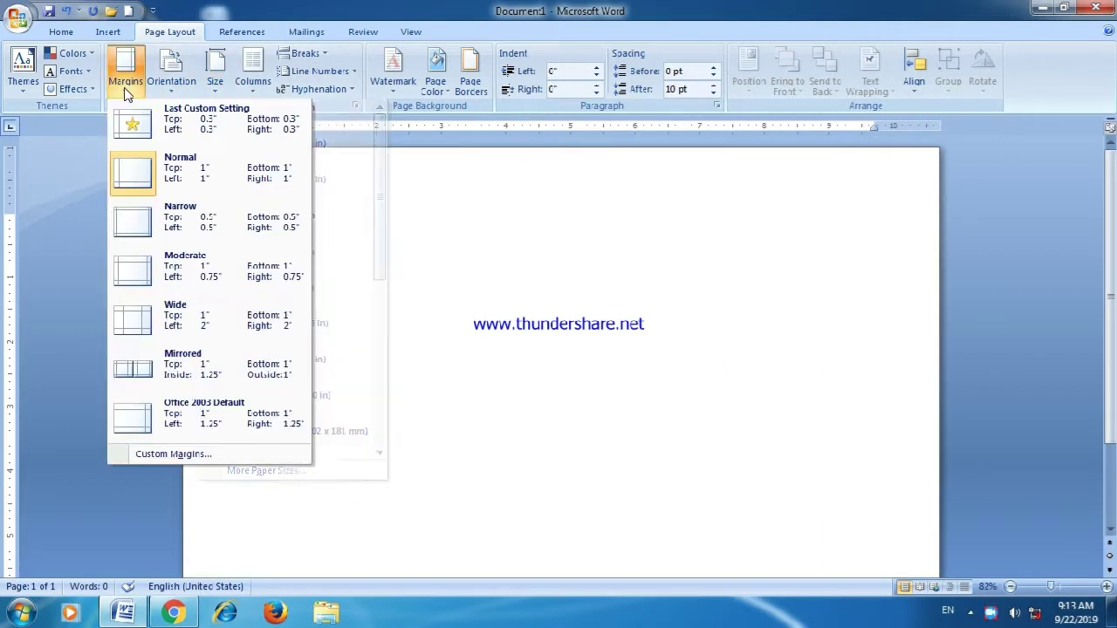
- In Custom Margins, lower the top and bottom margins to 0.3"
{"action": "left_click", "coordinate": [173, 454]}
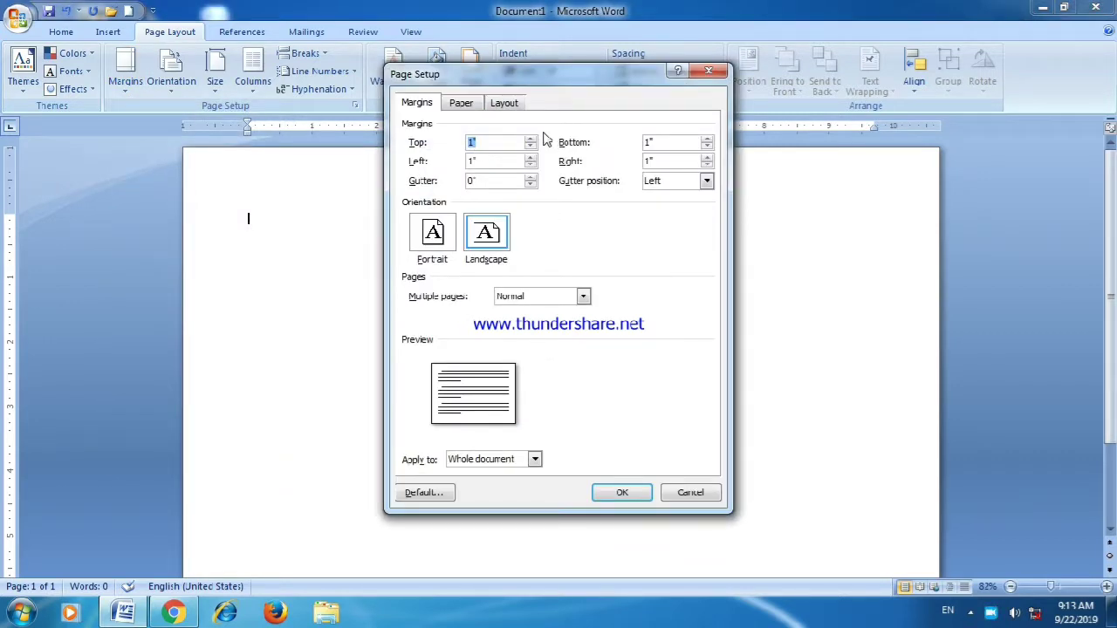
{"action": "left_click", "coordinate": [531, 147]}
{"action": "left_click", "coordinate": [531, 147]}
{"action": "left_click", "coordinate": [531, 148]}
{"action": "left_click", "coordinate": [531, 147]}
{"action": "left_click", "coordinate": [531, 148]}
{"action": "left_click", "coordinate": [530, 148]}
{"action": "left_click", "coordinate": [531, 148]}
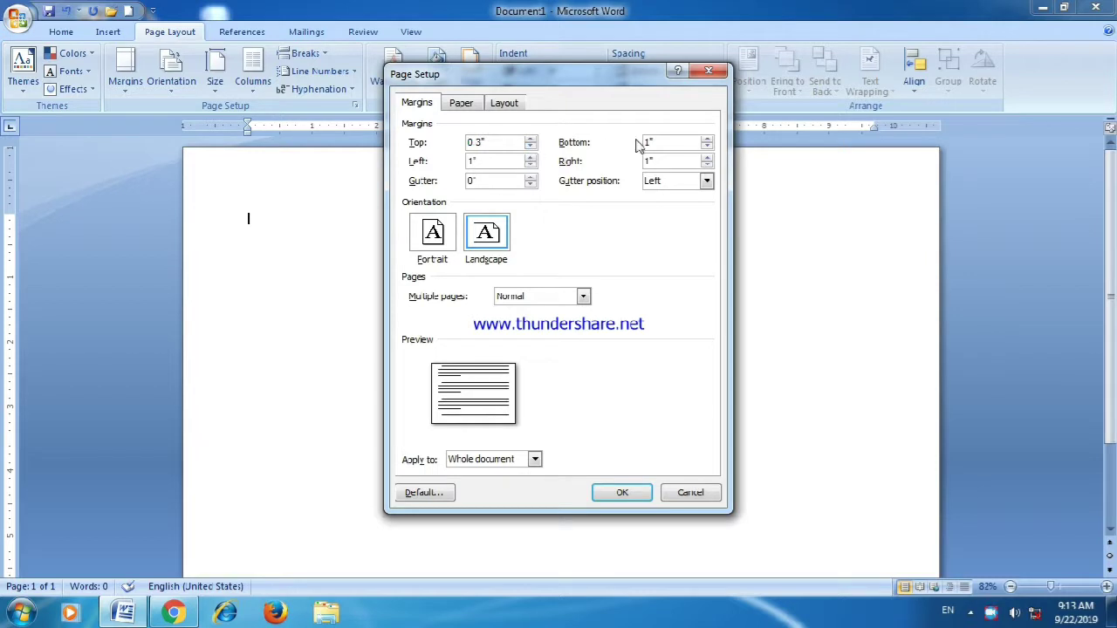
{"action": "left_click", "coordinate": [707, 146]}
{"action": "left_click", "coordinate": [707, 146]}
{"action": "left_click", "coordinate": [707, 147]}
{"action": "left_click", "coordinate": [707, 147]}
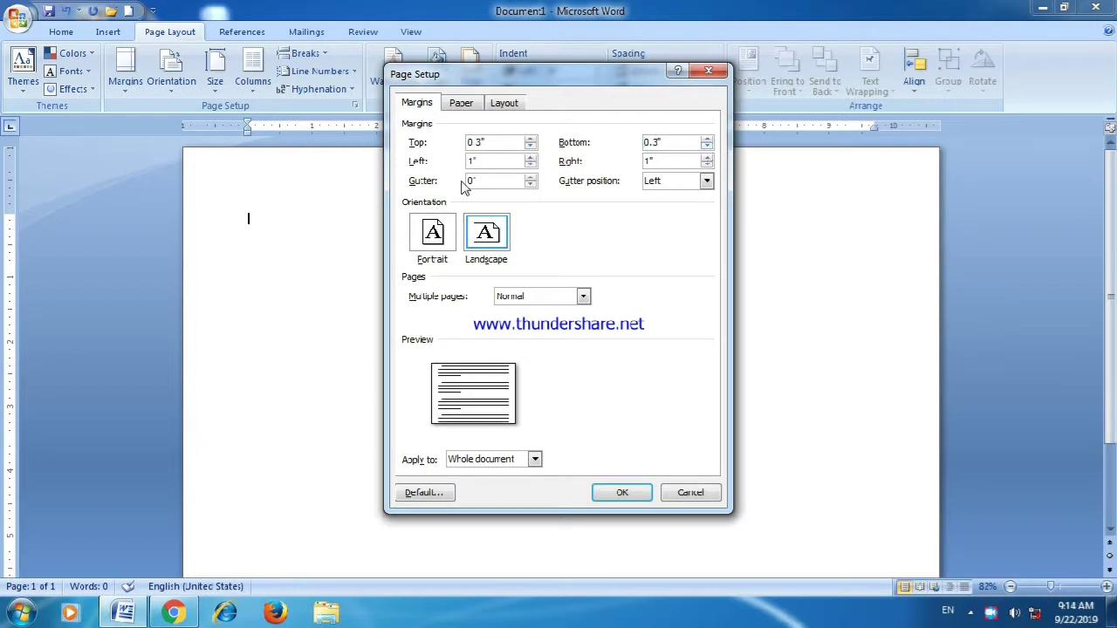
- Lower the left and right margins to 0.3" and apply the margins
{"action": "left_click", "coordinate": [529, 166]}
{"action": "left_click", "coordinate": [530, 165]}
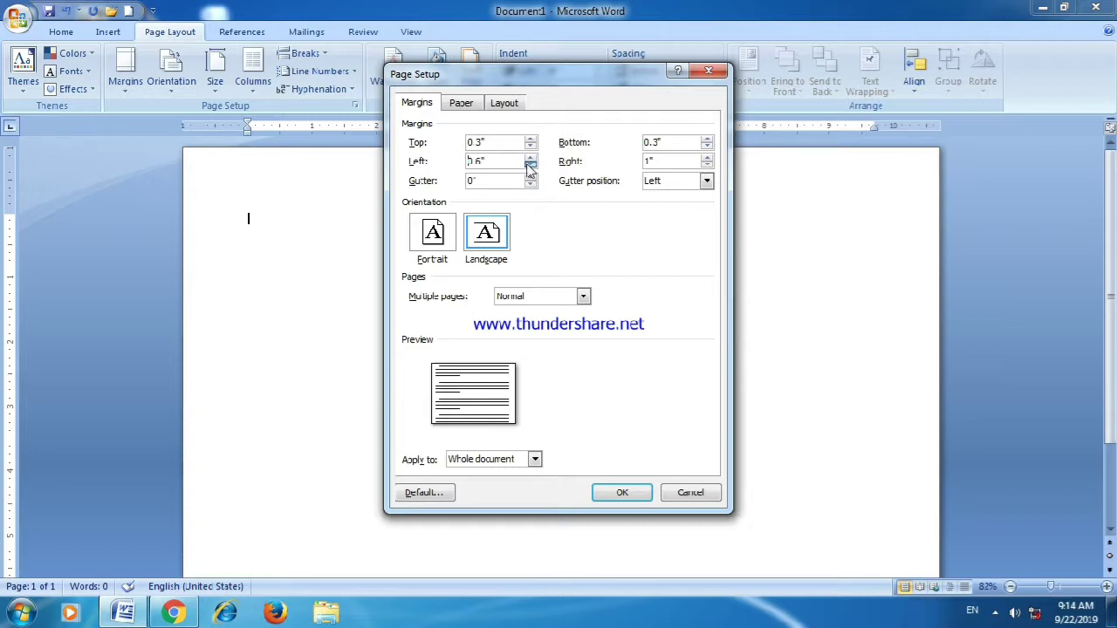
{"action": "left_click", "coordinate": [530, 166]}
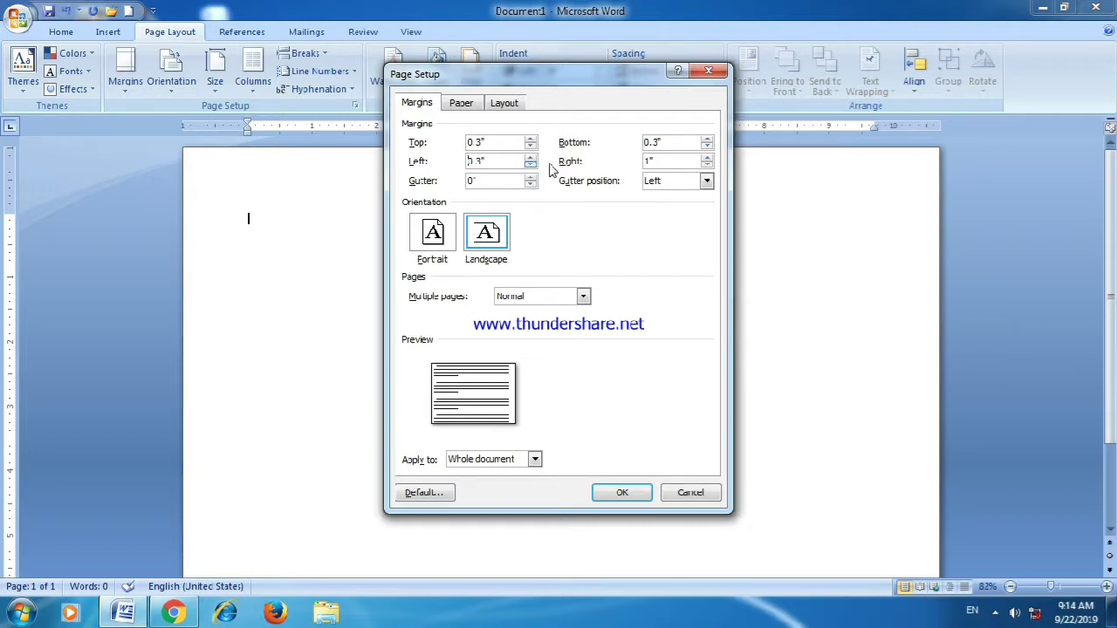
{"action": "left_click", "coordinate": [707, 165]}
{"action": "left_click", "coordinate": [621, 493]}
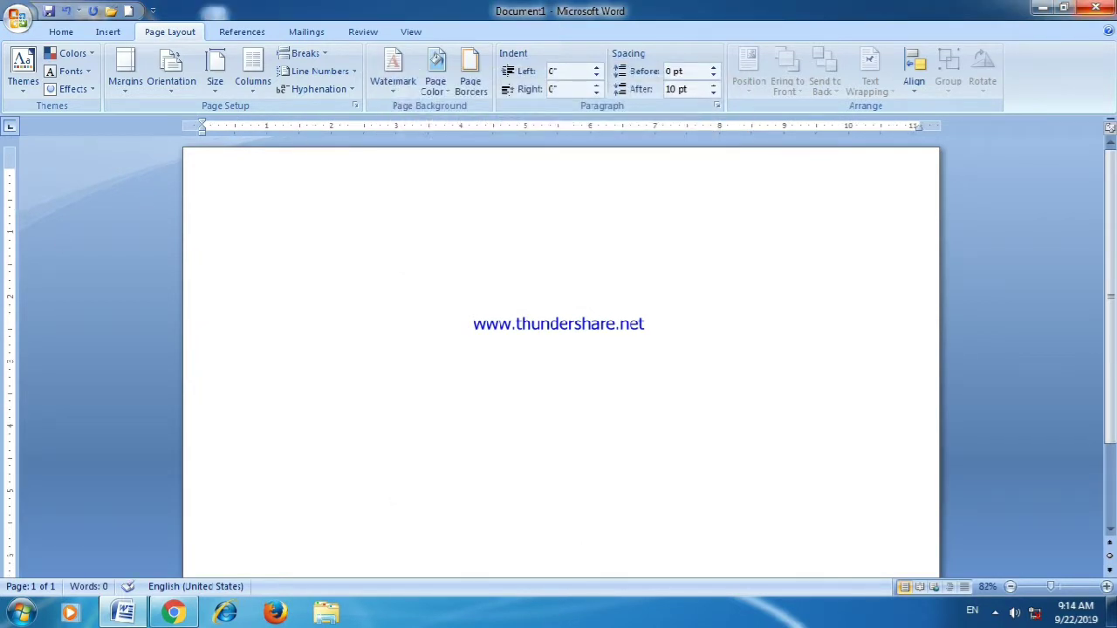
{"action": "left_click", "coordinate": [434, 87]}
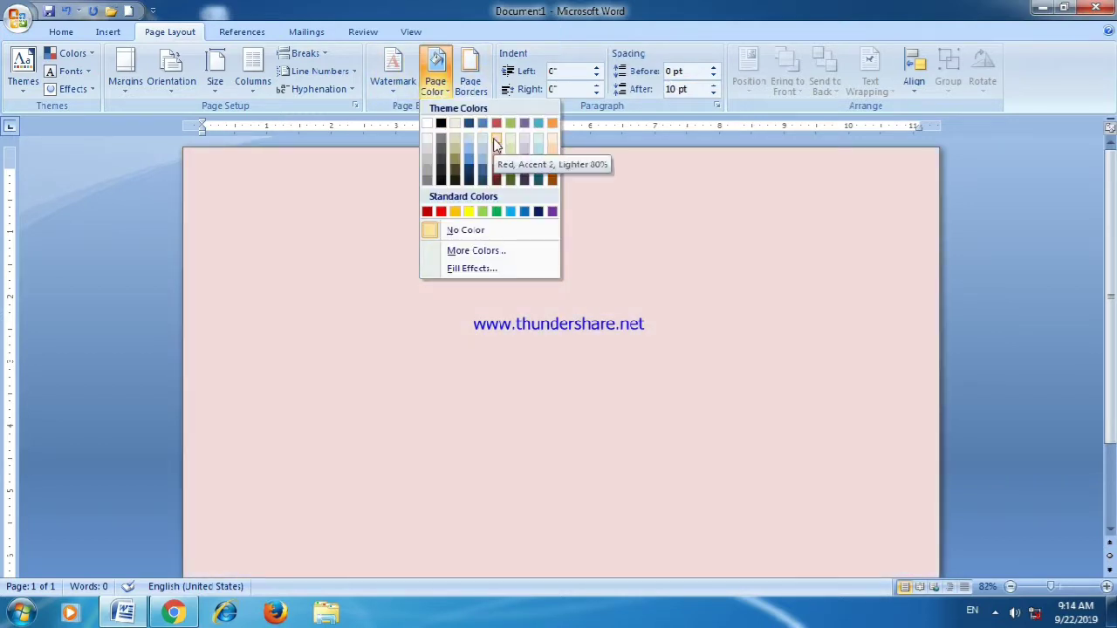
- Apply the Red, Accent 2, Lighter 80% light pink page colour
{"action": "left_click", "coordinate": [495, 144]}
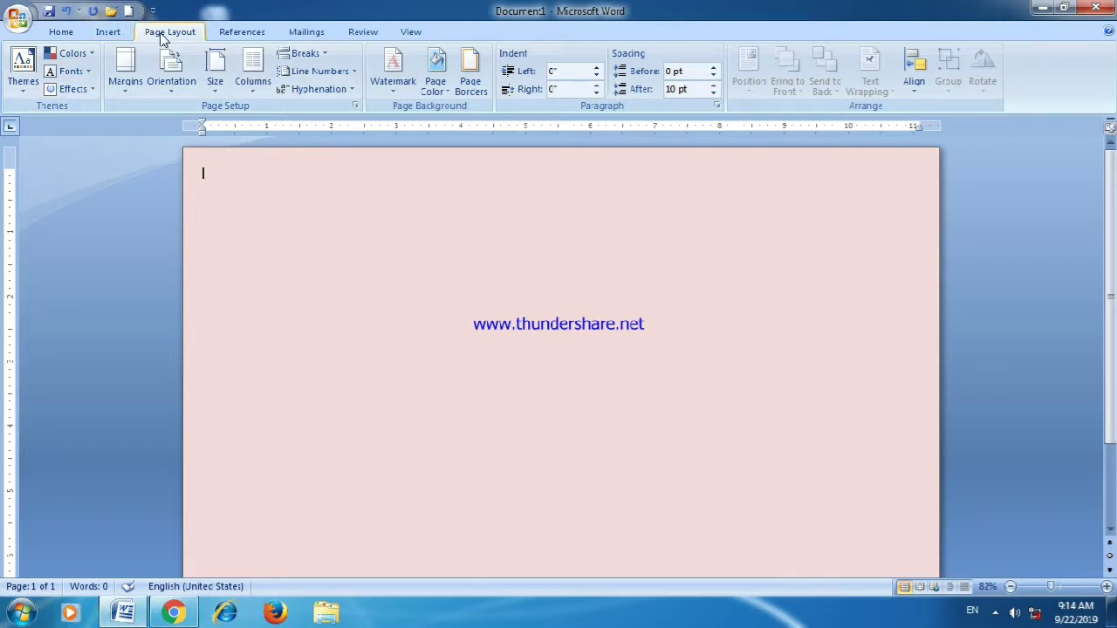
- Insert the photo suriya6 from the Documents library onto the page
{"action": "left_click", "coordinate": [106, 33]}
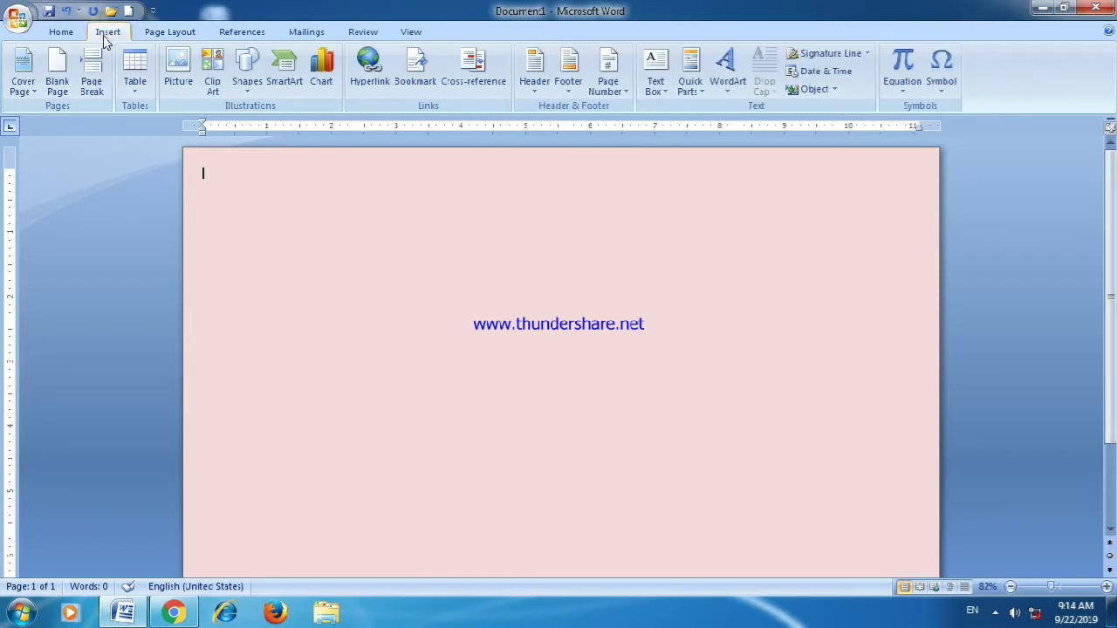
{"action": "left_click", "coordinate": [185, 80]}
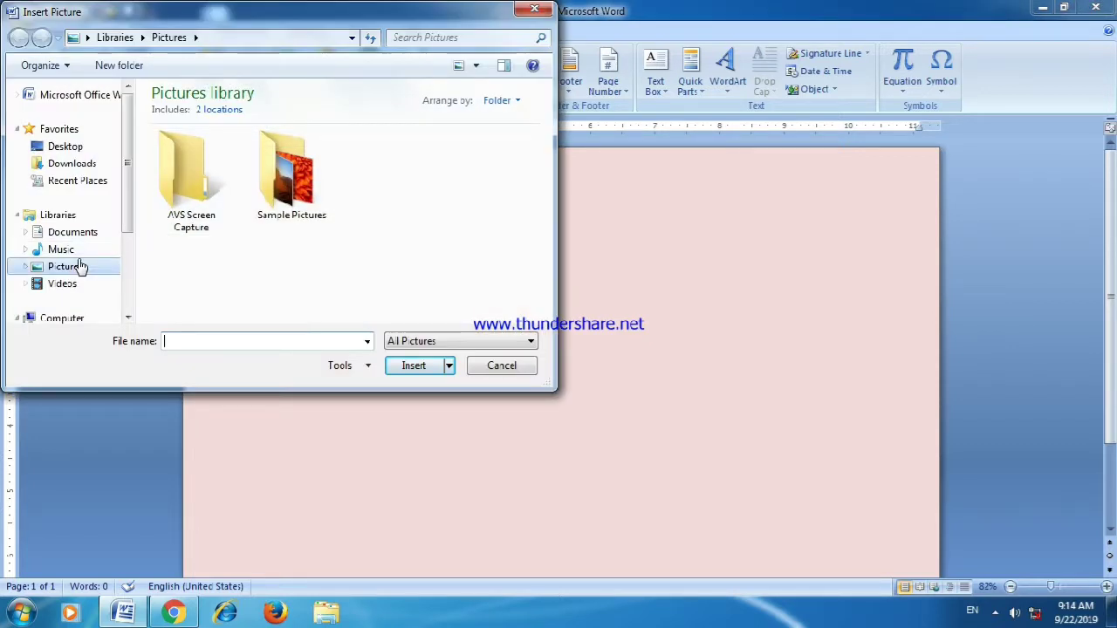
{"action": "scroll", "coordinate": [80, 238], "scroll_direction": "down", "scroll_amount": 3}
{"action": "left_click", "coordinate": [78, 224]}
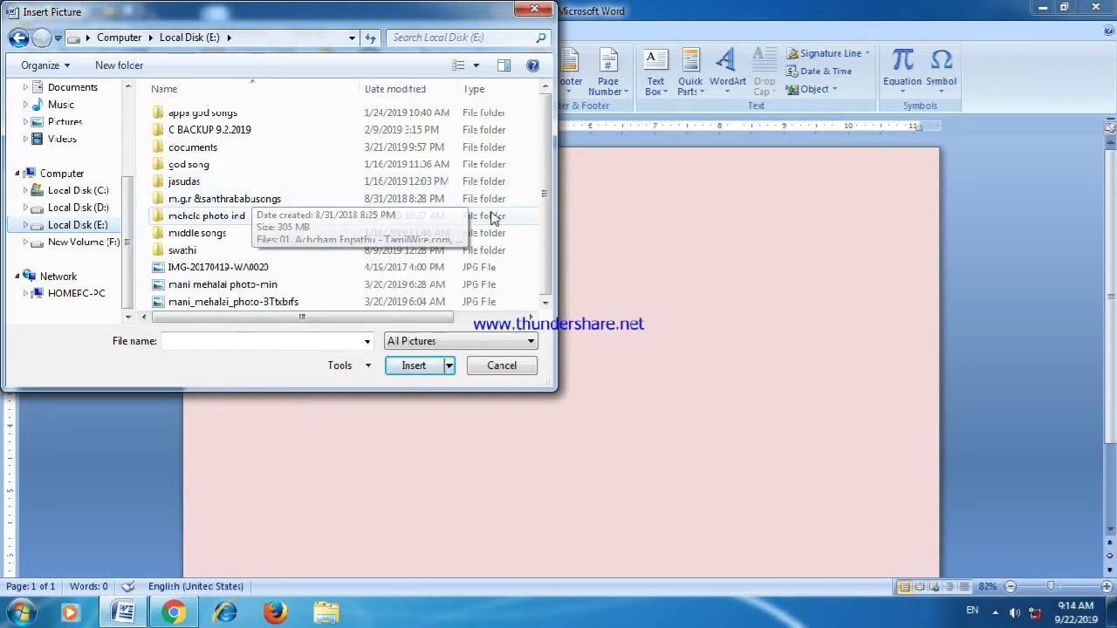
{"action": "left_click", "coordinate": [546, 303]}
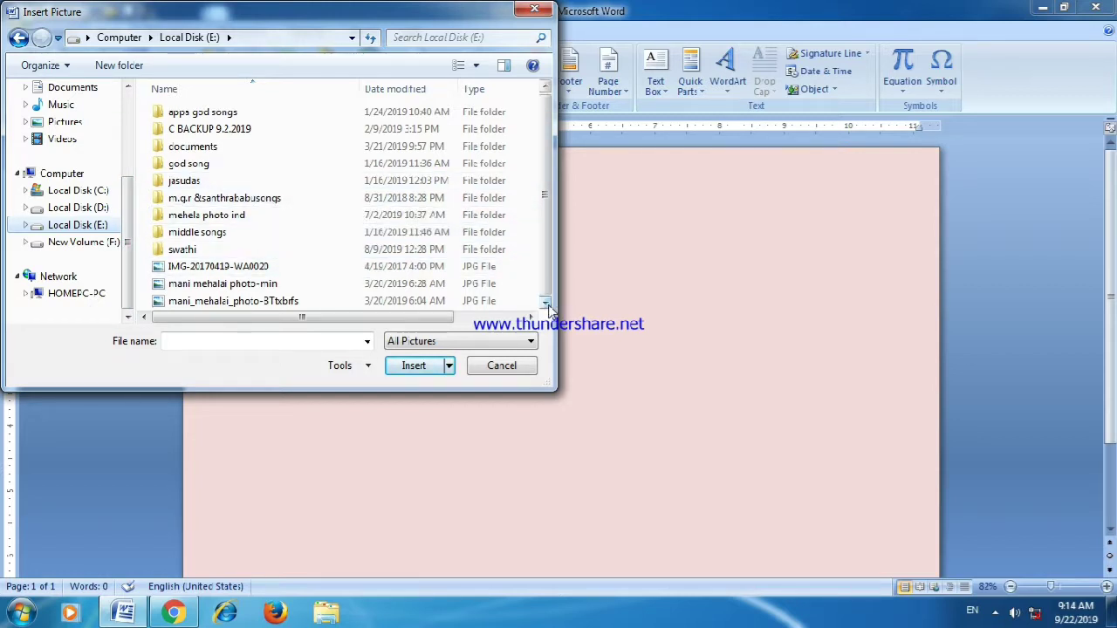
{"action": "left_click", "coordinate": [77, 89]}
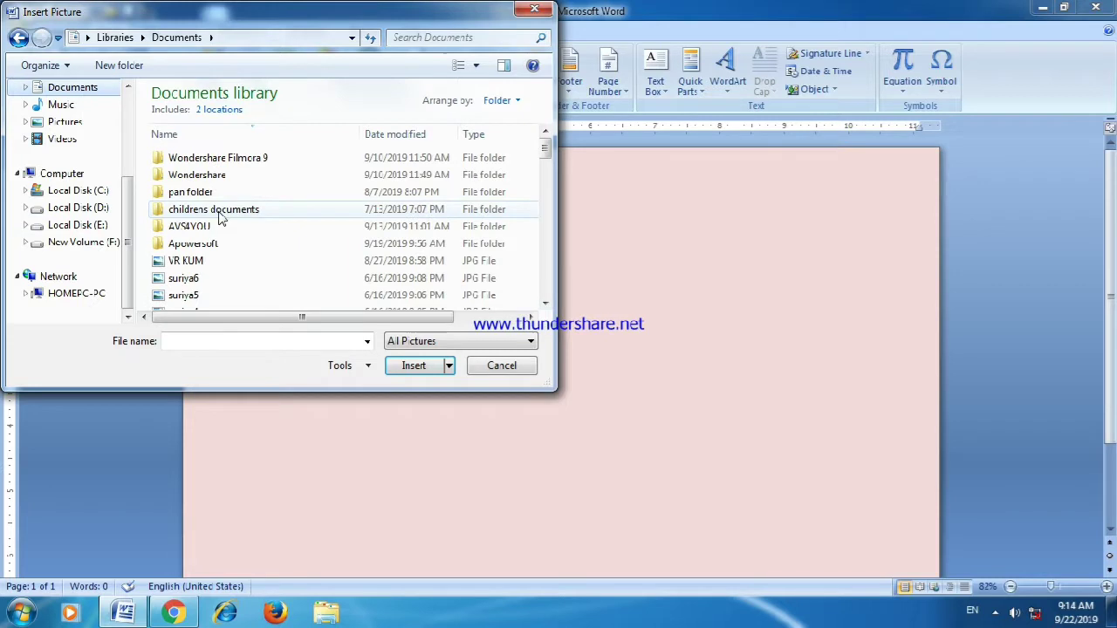
{"action": "left_click", "coordinate": [200, 278]}
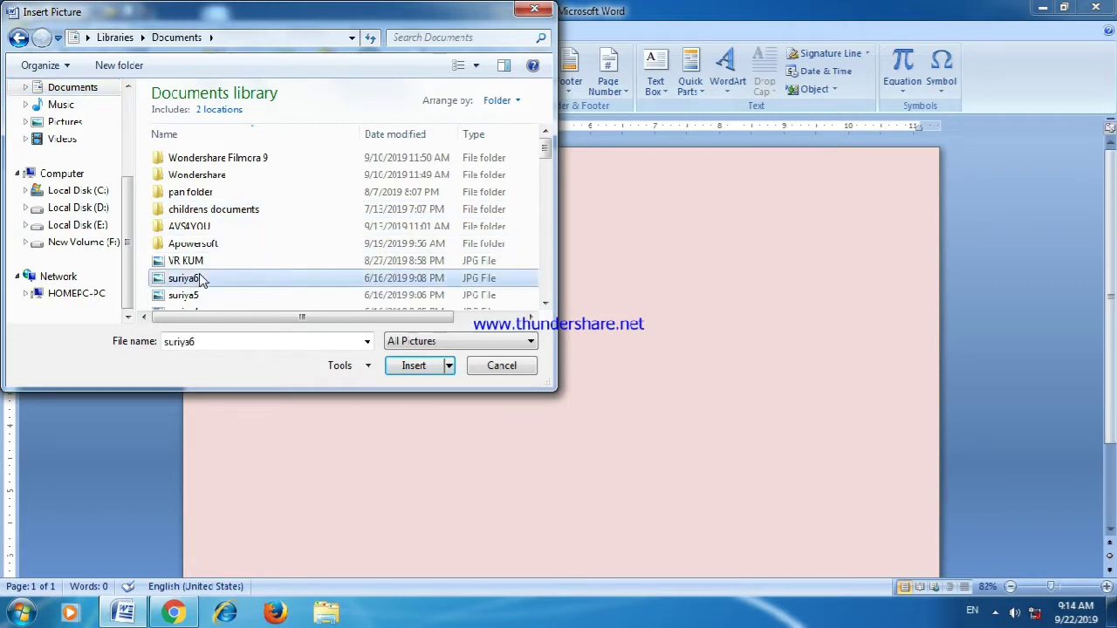
{"action": "left_click", "coordinate": [414, 365]}
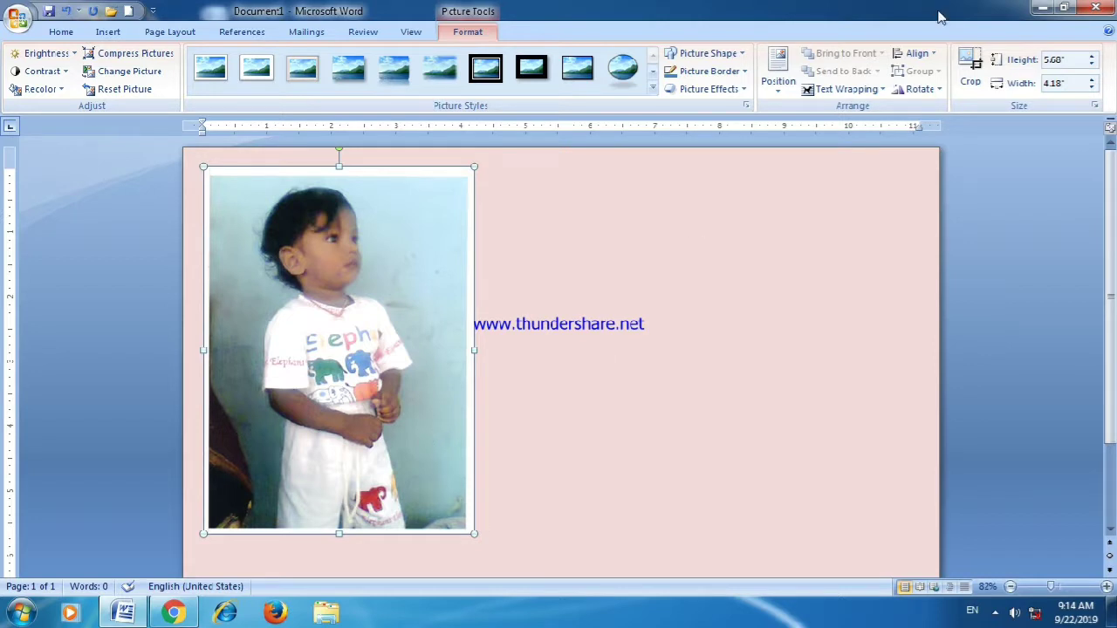
{"action": "left_click", "coordinate": [971, 68]}
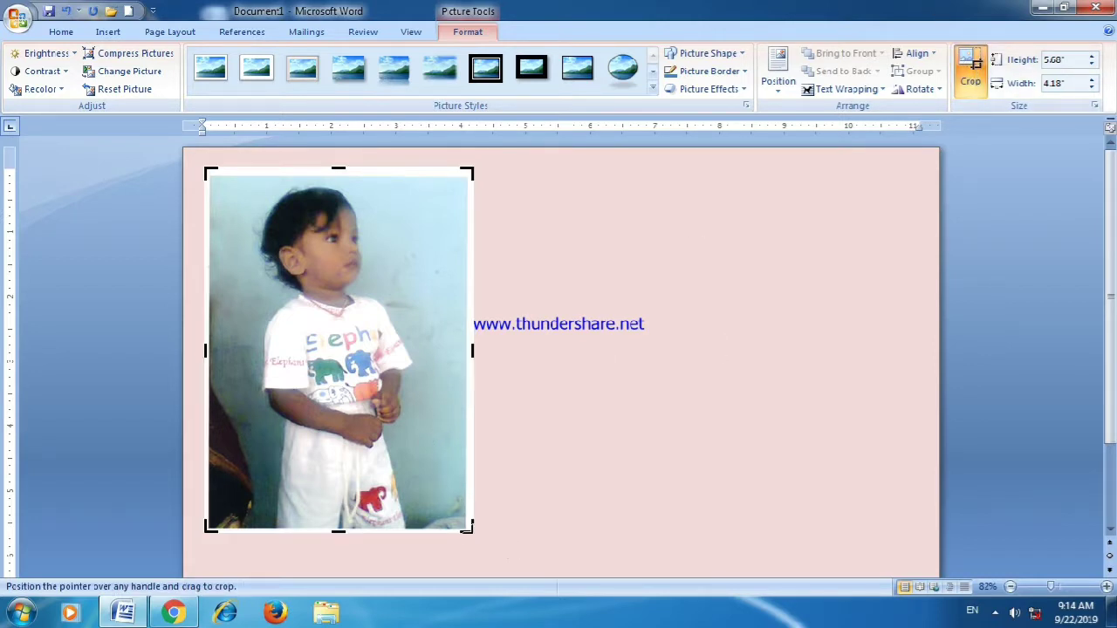
- Crop the framed photo from its corner handles to about 2.41" by 2.02" passport size
{"action": "left_click_drag", "start_coordinate": [469, 528], "coordinate": [435, 412]}
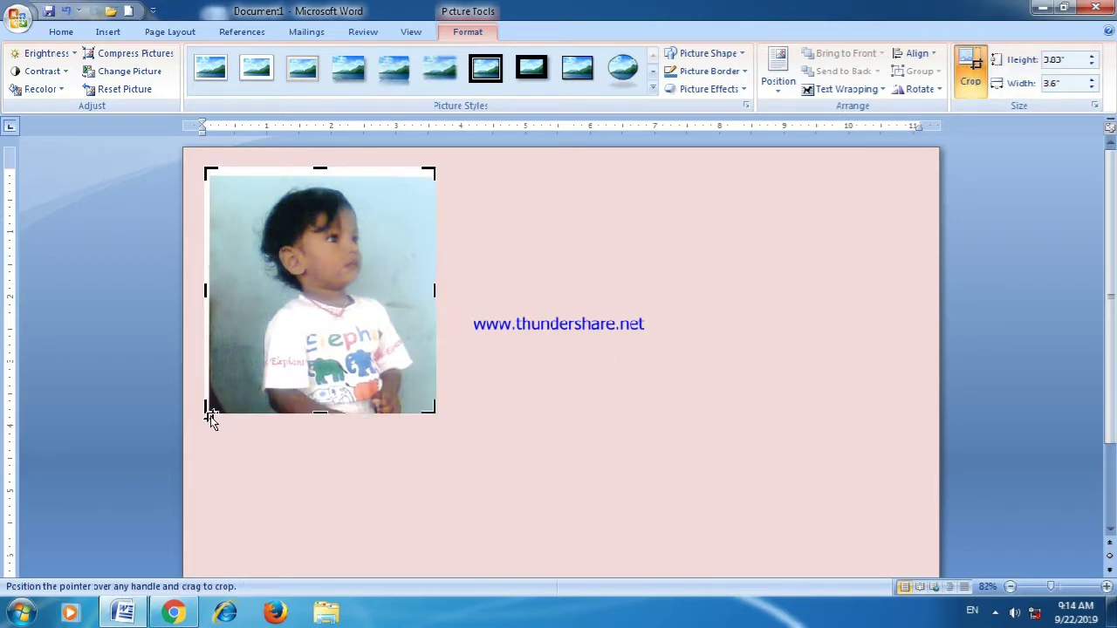
{"action": "left_click_drag", "start_coordinate": [207, 414], "coordinate": [225, 387]}
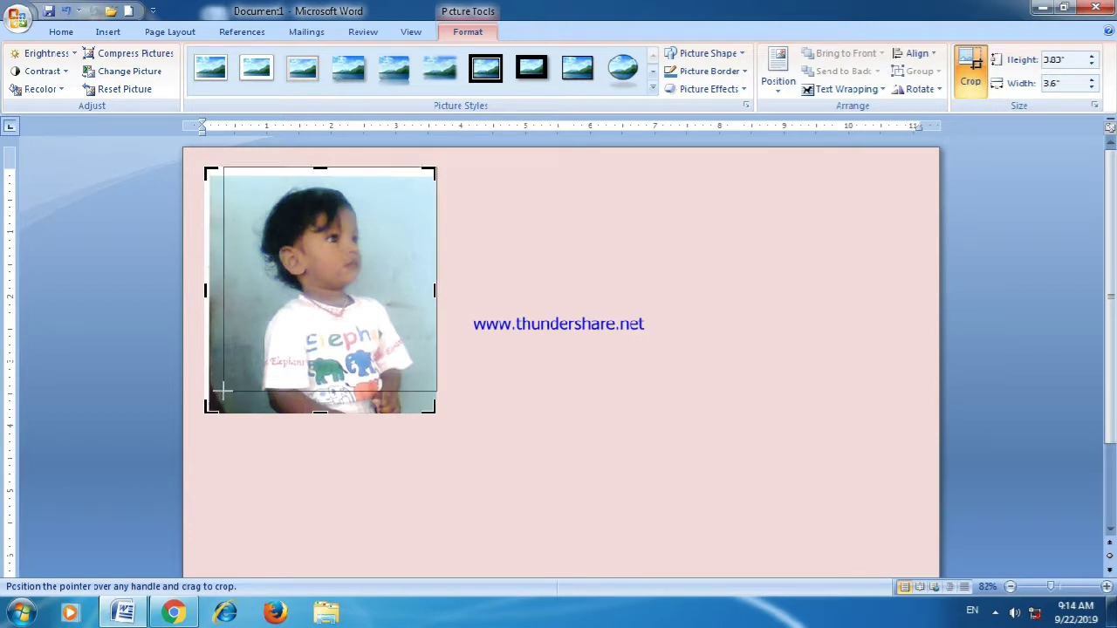
{"action": "left_click_drag", "start_coordinate": [410, 385], "coordinate": [382, 368]}
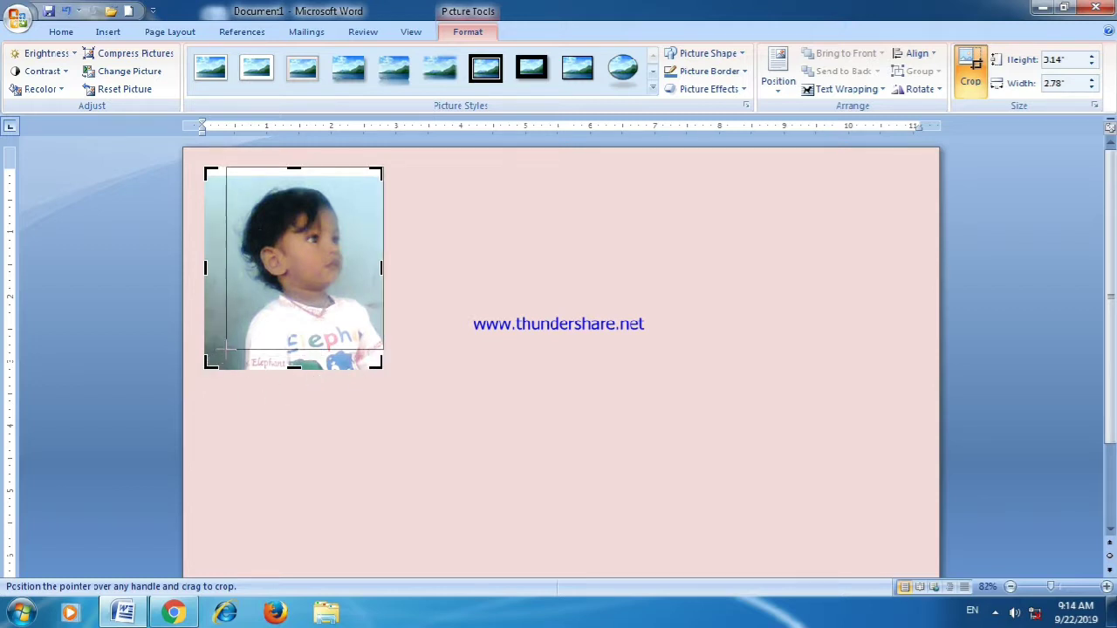
{"action": "left_click_drag", "start_coordinate": [209, 364], "coordinate": [232, 342]}
{"action": "left_click_drag", "start_coordinate": [357, 343], "coordinate": [342, 333]}
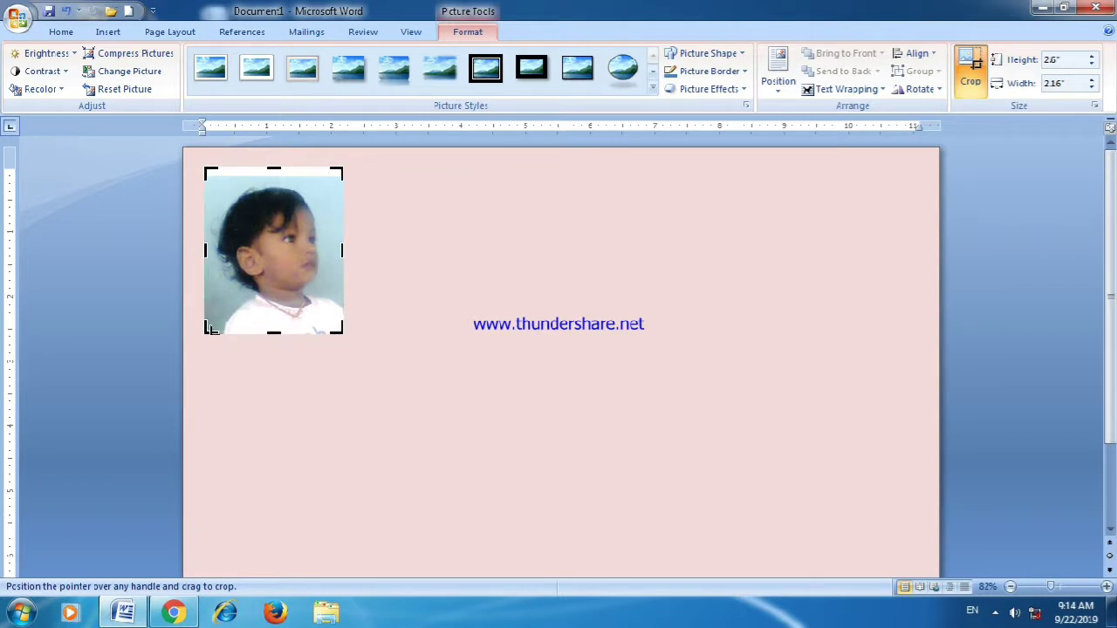
{"action": "left_click_drag", "start_coordinate": [207, 330], "coordinate": [220, 318]}
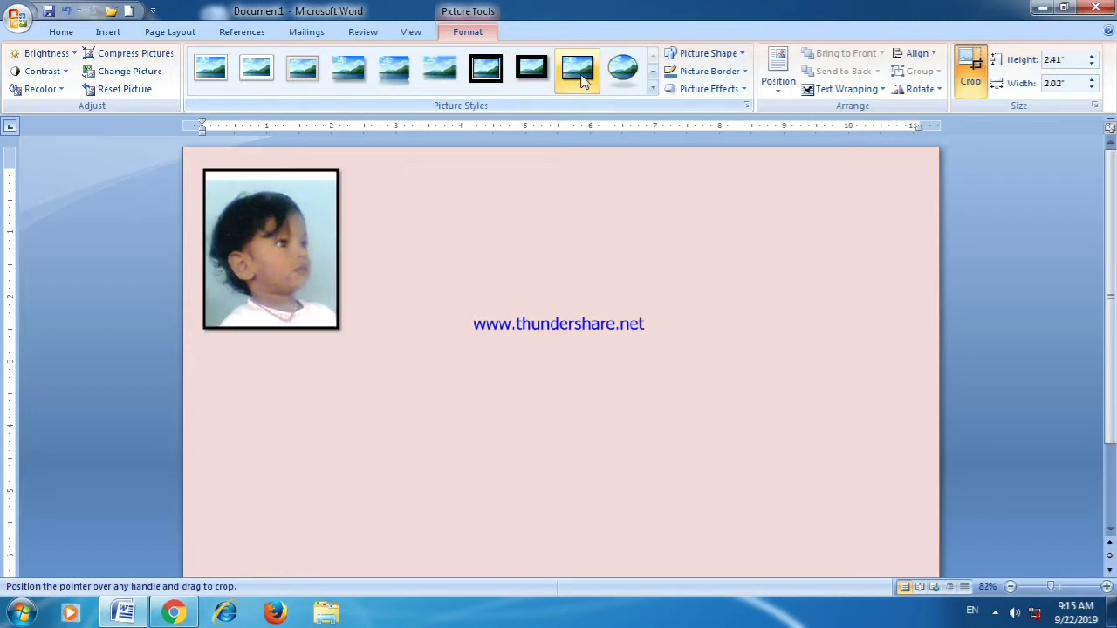
{"action": "key", "text": "Escape"}
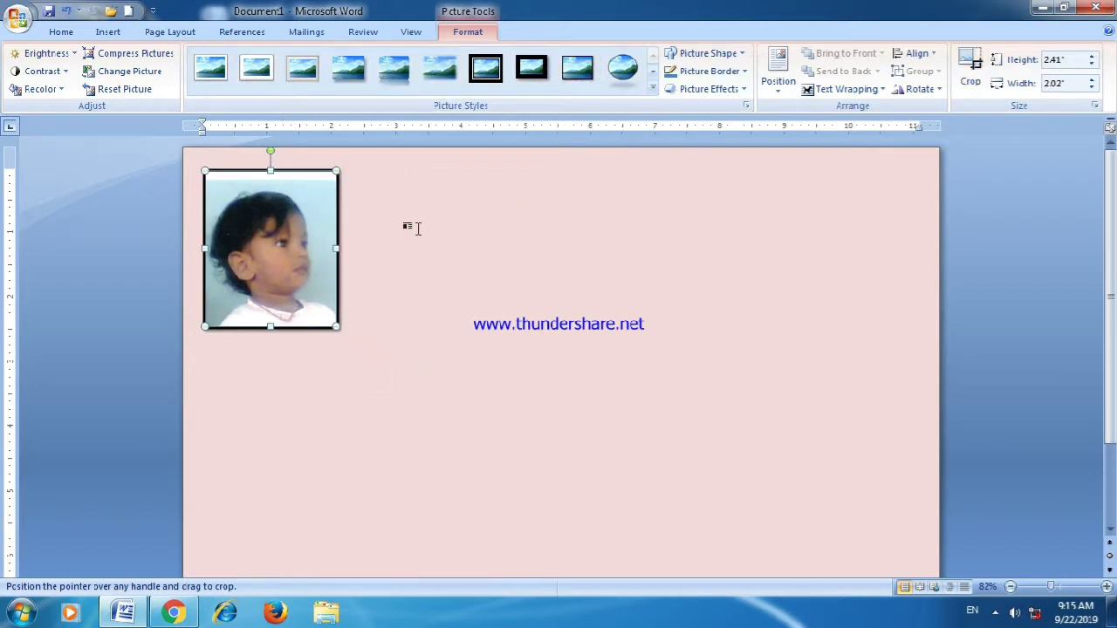
- Copy the framed photo and paste four copies to complete a first row of five
{"action": "left_click", "coordinate": [61, 32]}
{"action": "left_click", "coordinate": [63, 75]}
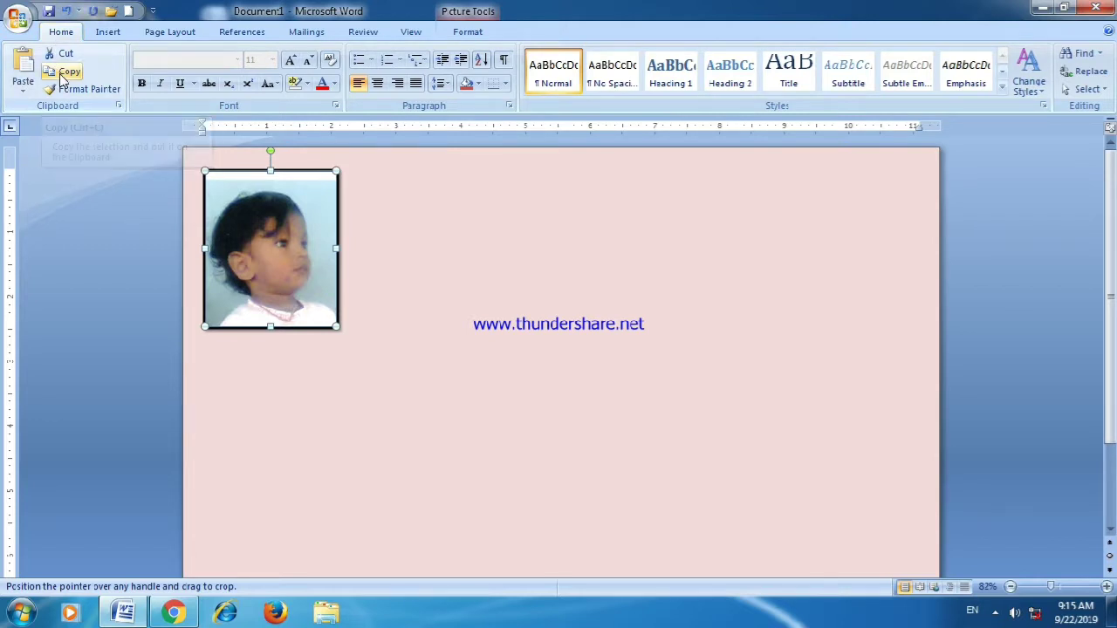
{"action": "right_click", "coordinate": [382, 208]}
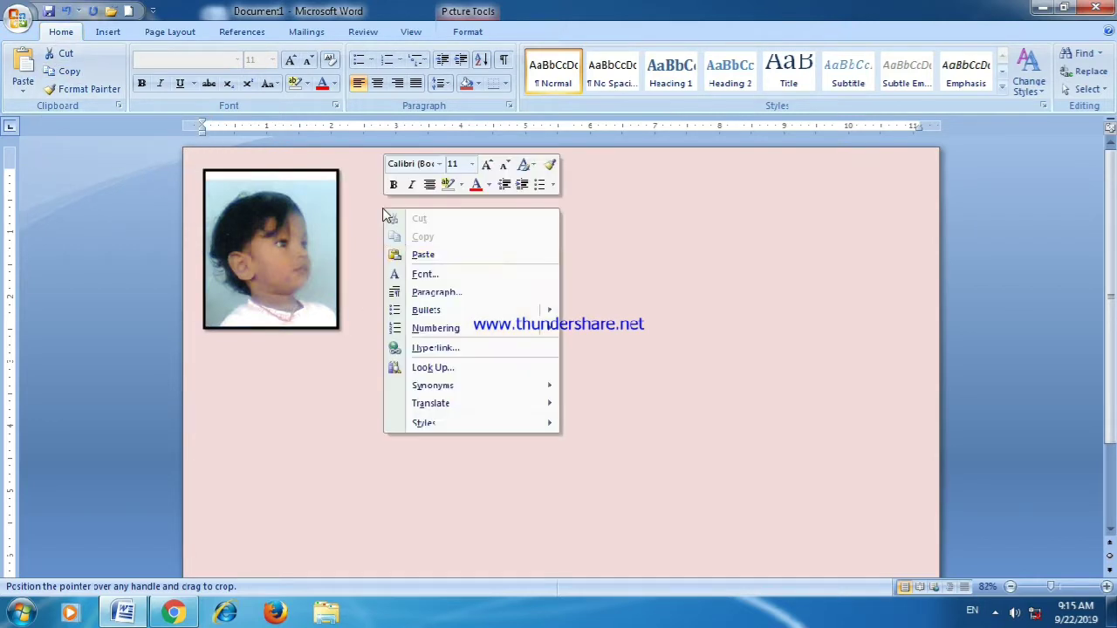
{"action": "left_click", "coordinate": [421, 255]}
{"action": "right_click", "coordinate": [534, 212]}
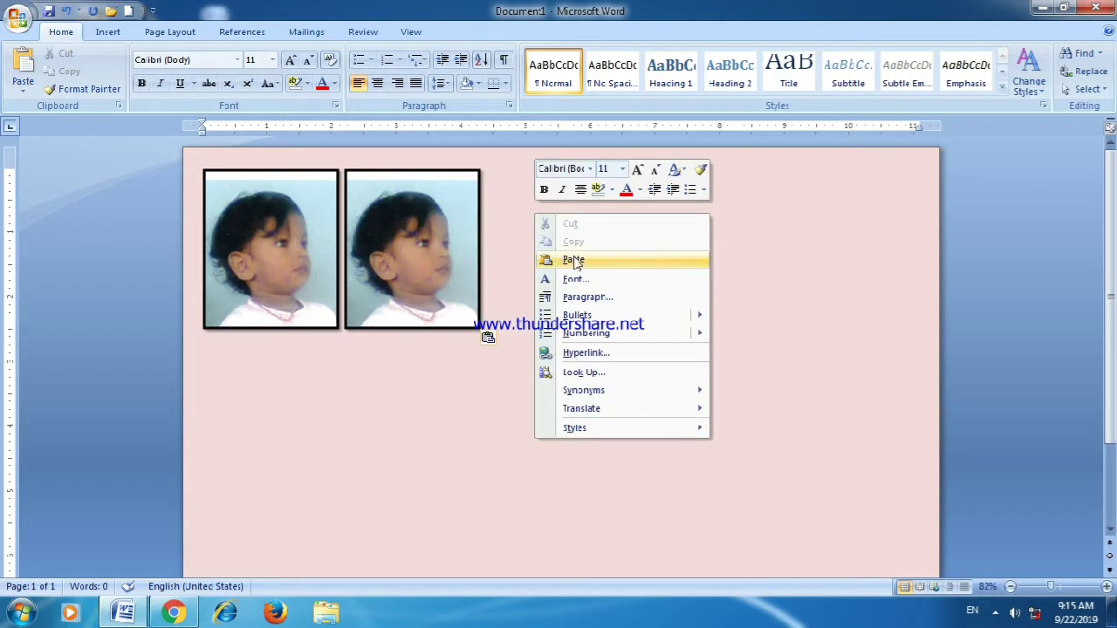
{"action": "left_click", "coordinate": [579, 260]}
{"action": "right_click", "coordinate": [662, 205]}
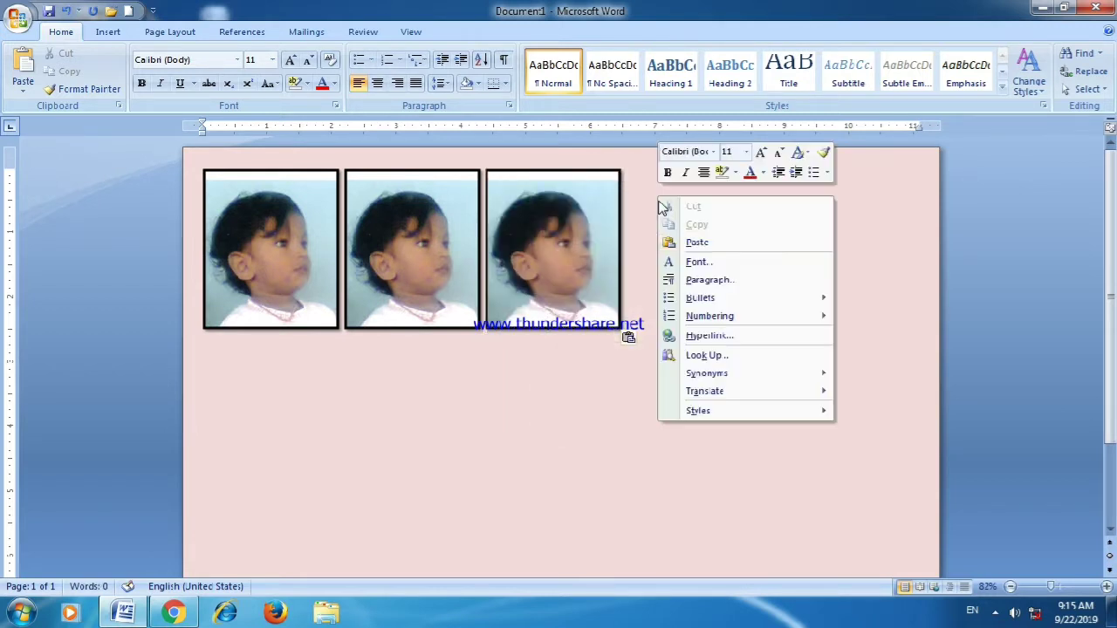
{"action": "left_click", "coordinate": [697, 243]}
{"action": "right_click", "coordinate": [801, 206]}
{"action": "left_click", "coordinate": [839, 259]}
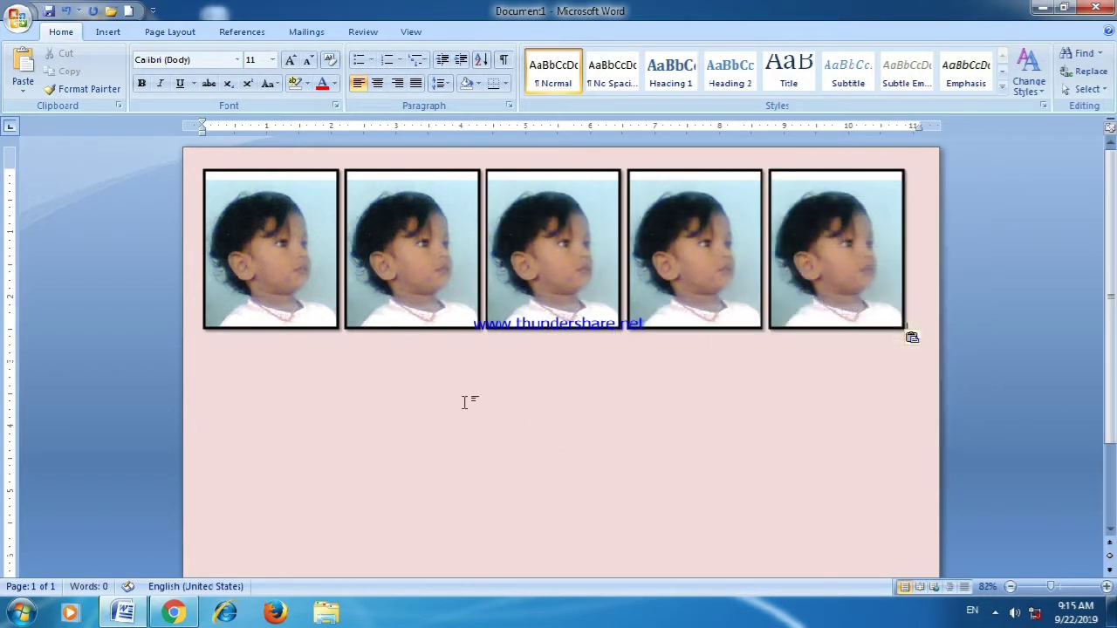
- Paste five more copies to form a second row of five photos
{"action": "right_click", "coordinate": [214, 379]}
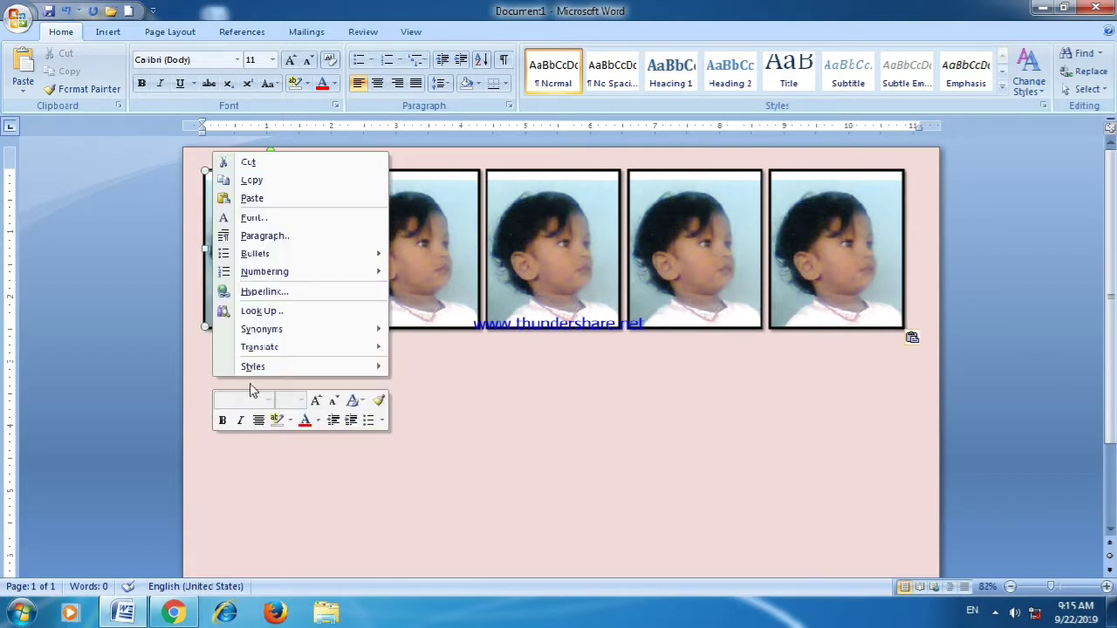
{"action": "left_click", "coordinate": [259, 201]}
{"action": "right_click", "coordinate": [371, 177]}
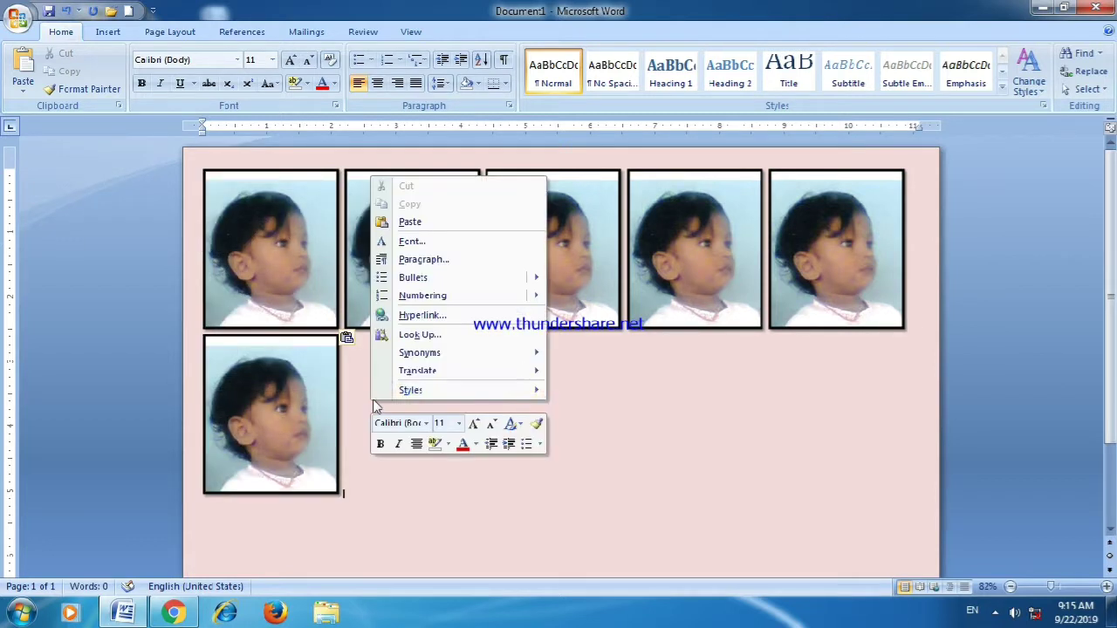
{"action": "left_click", "coordinate": [424, 223]}
{"action": "right_click", "coordinate": [535, 152]}
{"action": "left_click", "coordinate": [579, 199]}
{"action": "right_click", "coordinate": [715, 178]}
{"action": "left_click", "coordinate": [754, 222]}
{"action": "right_click", "coordinate": [824, 175]}
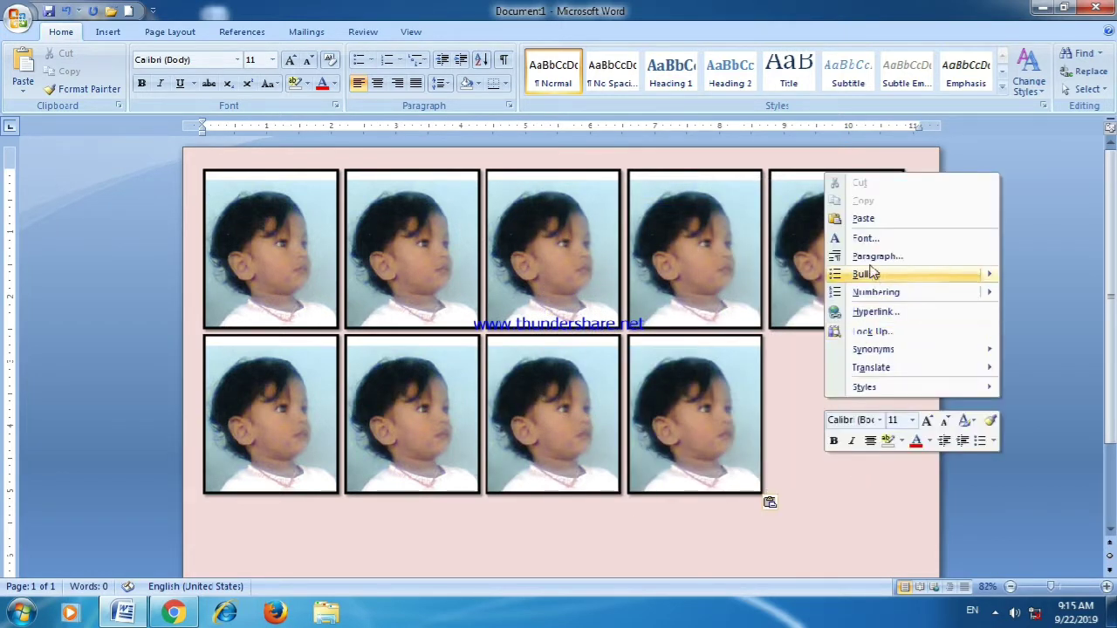
{"action": "left_click", "coordinate": [875, 220]}
{"action": "scroll", "coordinate": [559, 349], "scroll_direction": "down", "scroll_amount": 3}
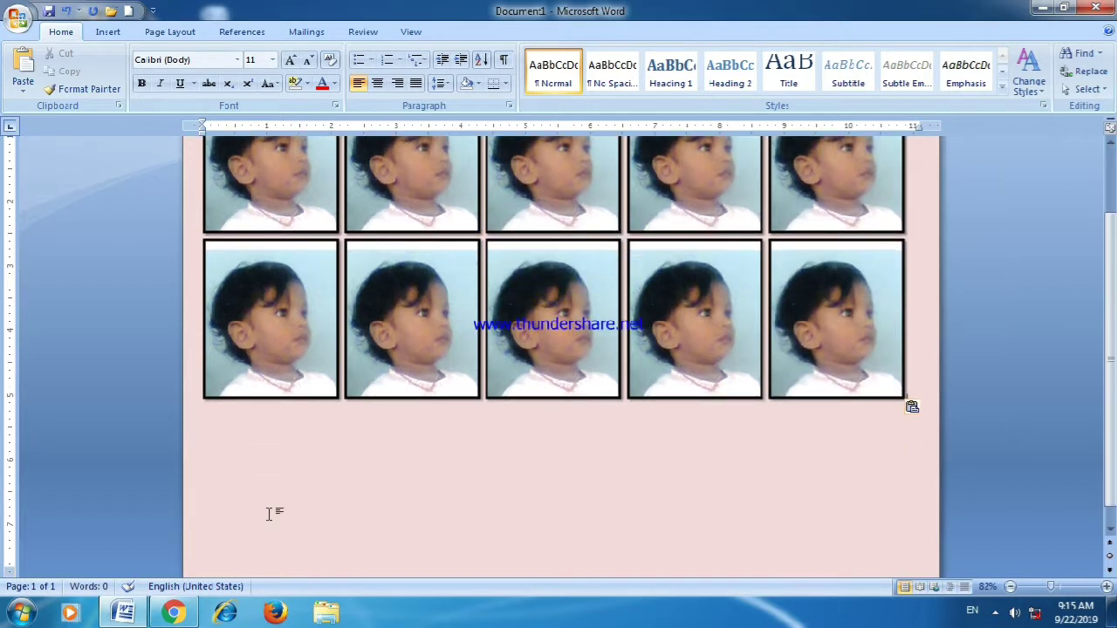
{"action": "scroll", "coordinate": [281, 442], "scroll_direction": "down", "scroll_amount": 1}
{"action": "right_click", "coordinate": [240, 436]}
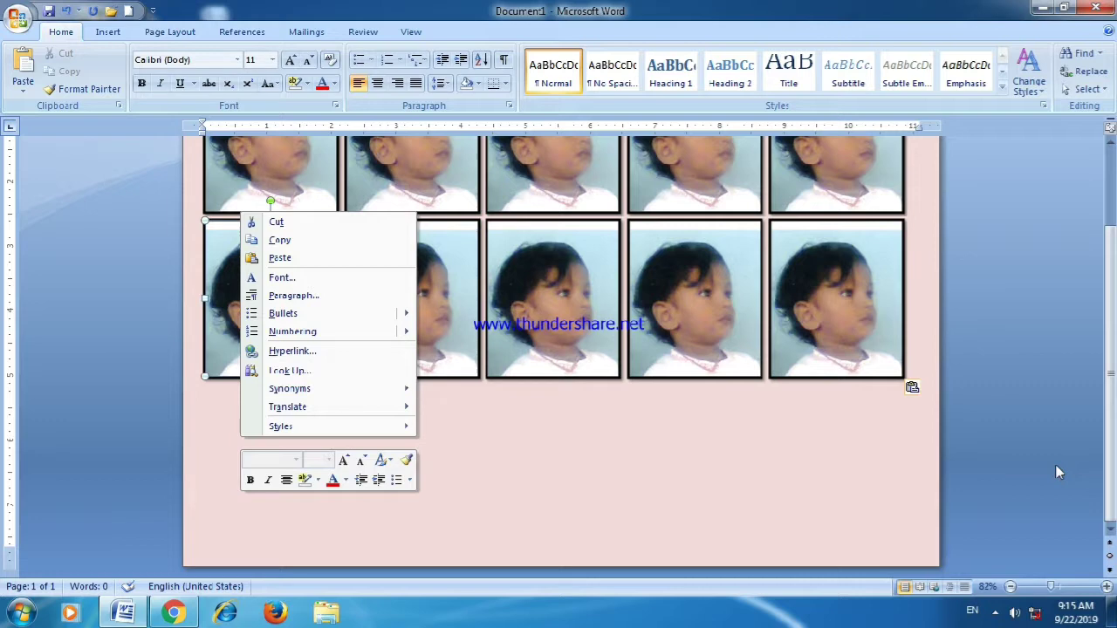
{"action": "key", "text": "Escape"}
- Save the document to the Desktop as 'passport size photo1'
{"action": "left_click", "coordinate": [20, 24]}
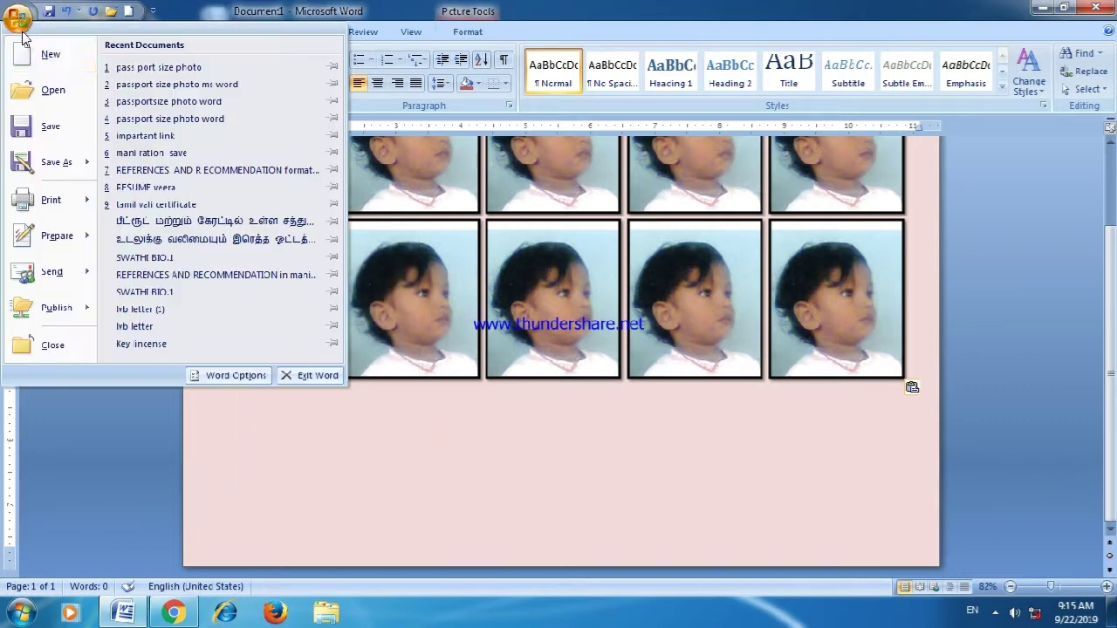
{"action": "left_click", "coordinate": [53, 133]}
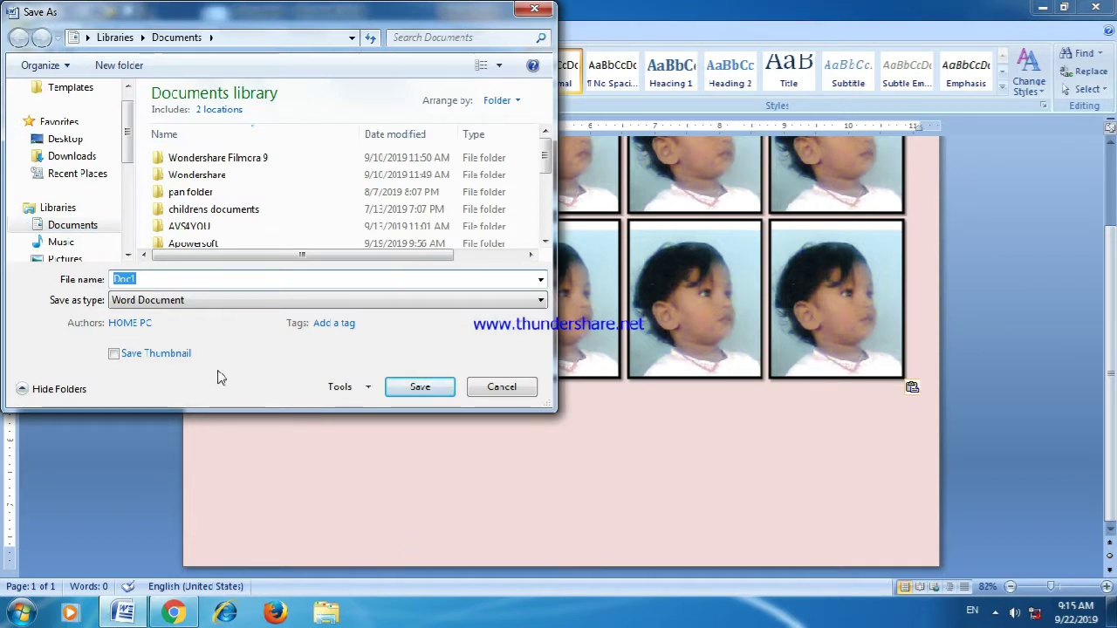
{"action": "left_click", "coordinate": [65, 140]}
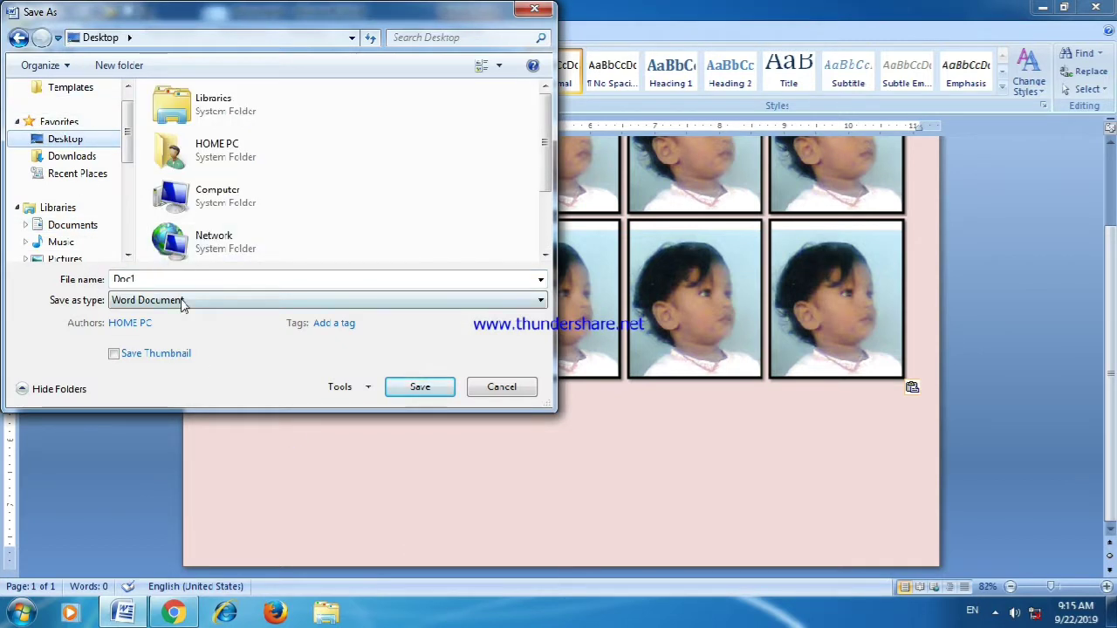
{"action": "double_click", "coordinate": [147, 279]}
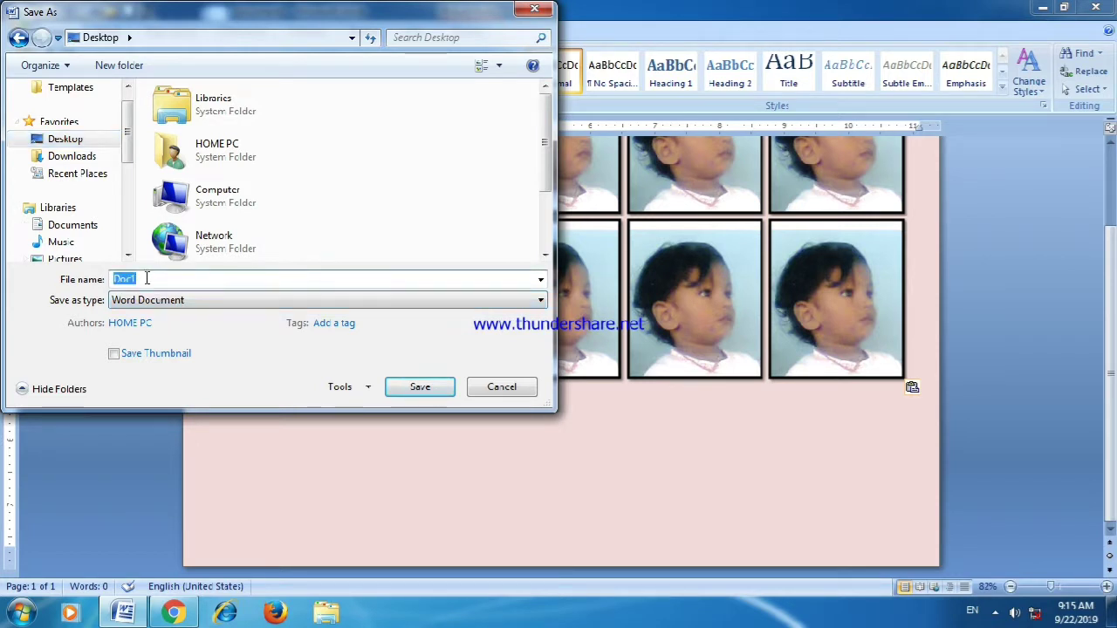
{"action": "type", "text": "p"}
{"action": "type", "text": "port size photo"}
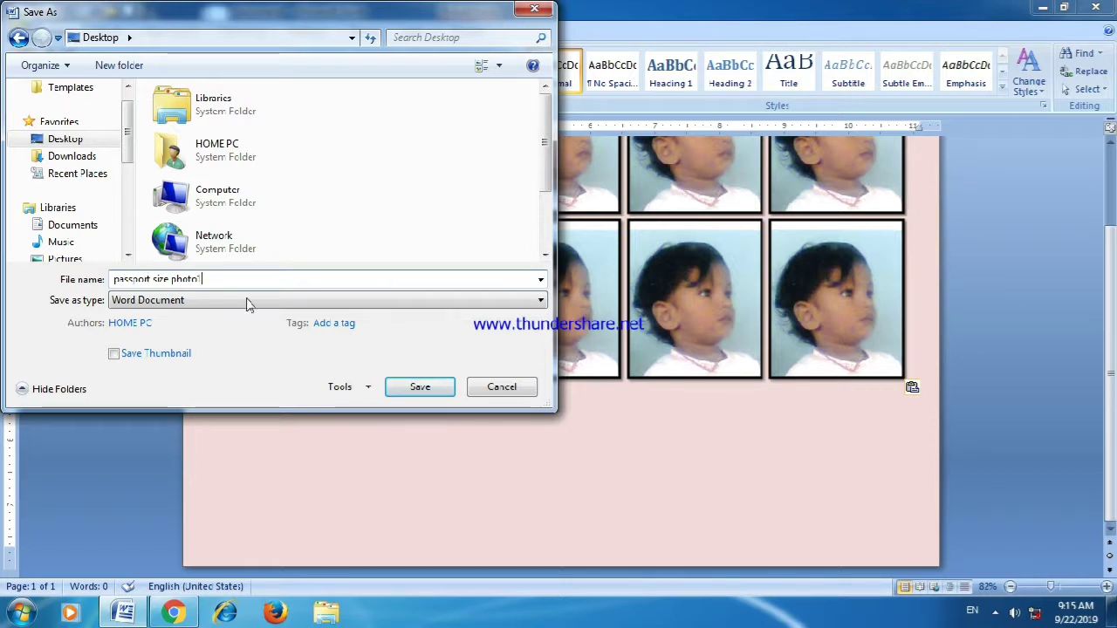
{"action": "left_click", "coordinate": [431, 387]}
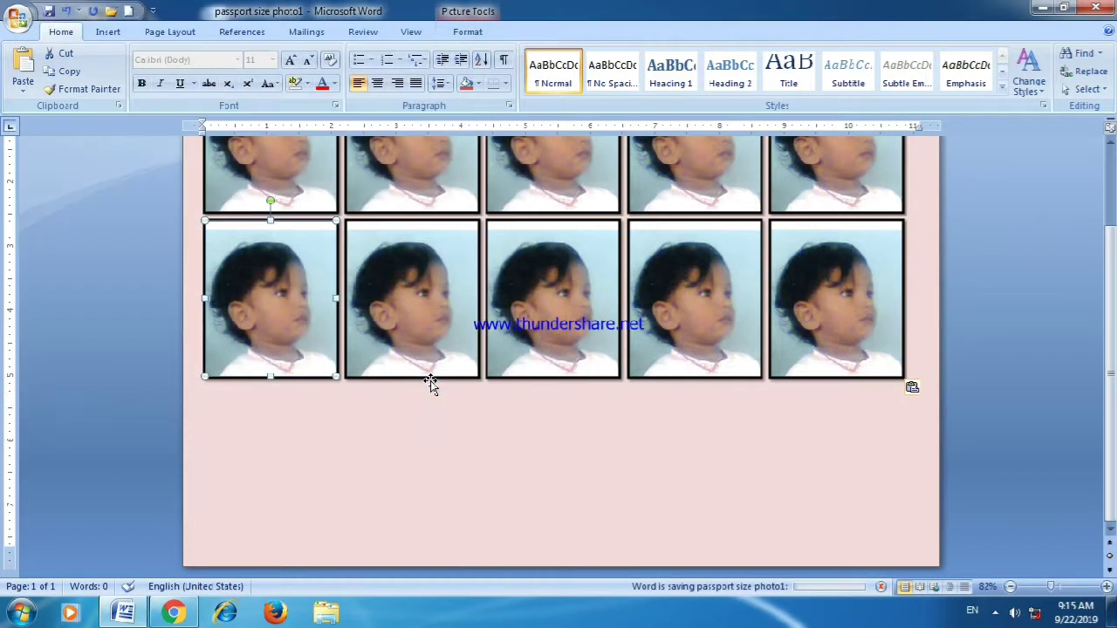
- Close Word without keeping the clipboard, reopen passport size photo1 from the desktop, then close it
{"action": "left_click", "coordinate": [1107, 7]}
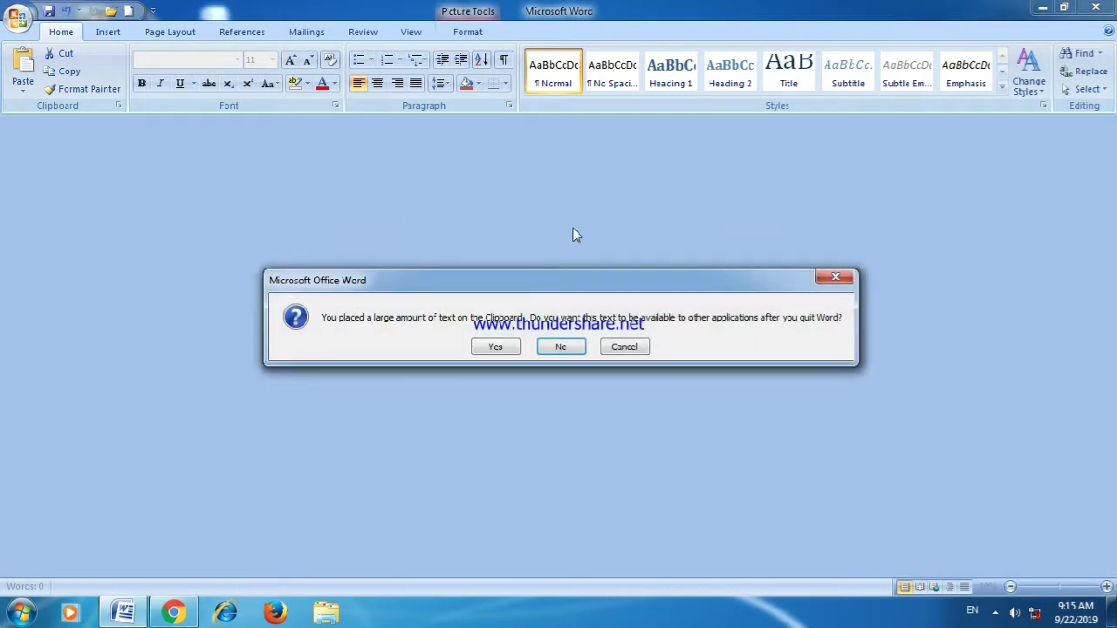
{"action": "left_click", "coordinate": [559, 347]}
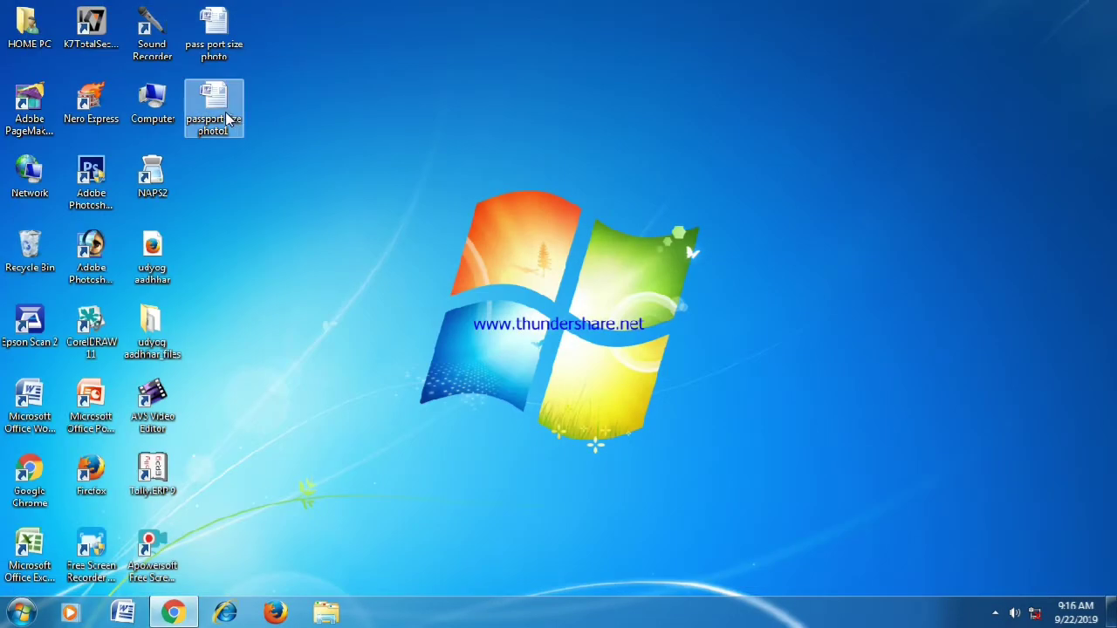
{"action": "double_click", "coordinate": [227, 118]}
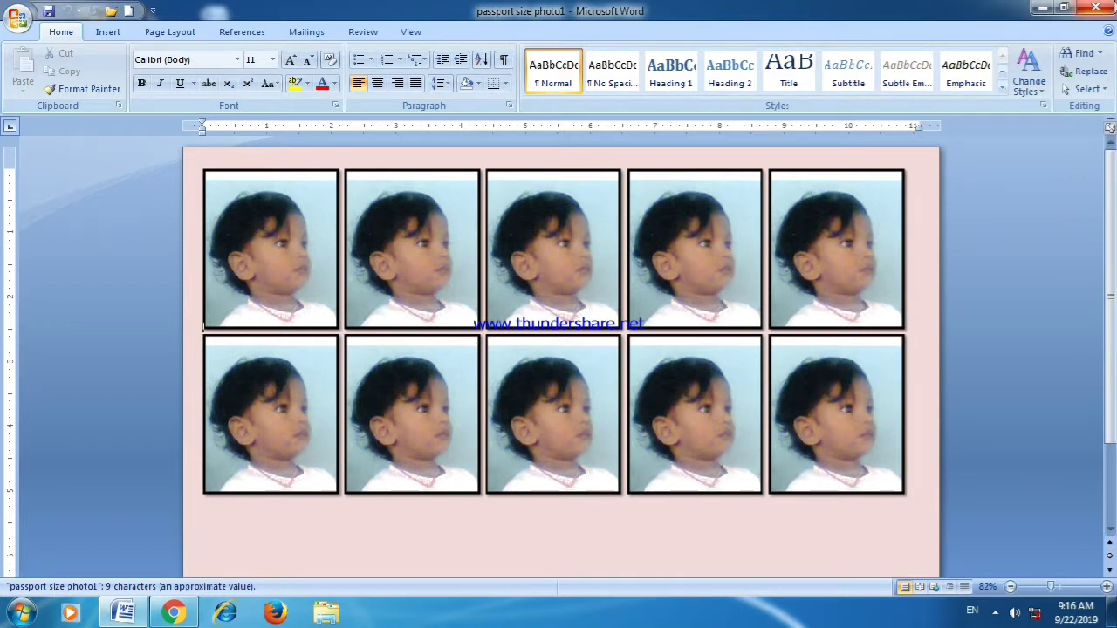
{"action": "left_click", "coordinate": [1102, 14]}
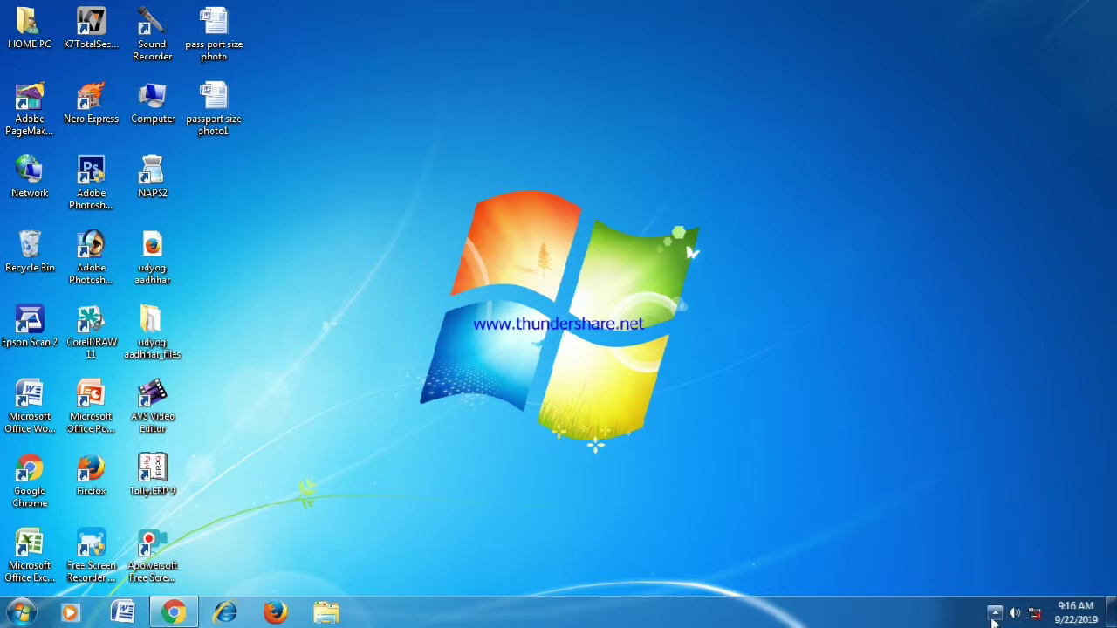
- Expand the hidden notification icons and bring up the screen recorder's control menu
{"action": "right_click", "coordinate": [992, 619]}
{"action": "left_click", "coordinate": [787, 460]}
{"action": "left_click", "coordinate": [995, 613]}
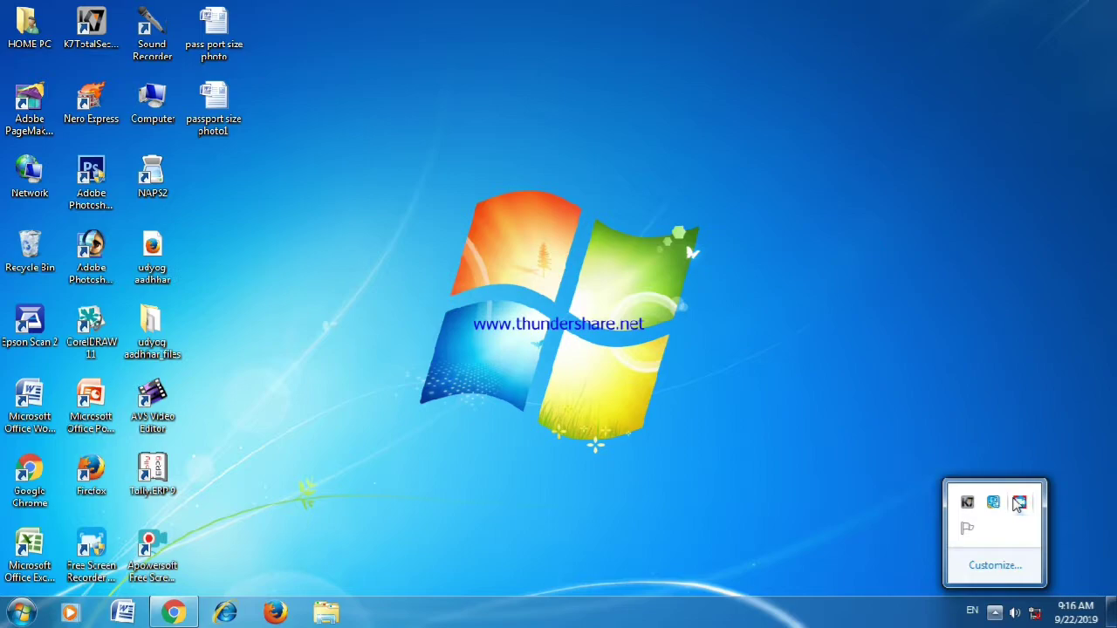
{"action": "right_click", "coordinate": [1019, 503]}
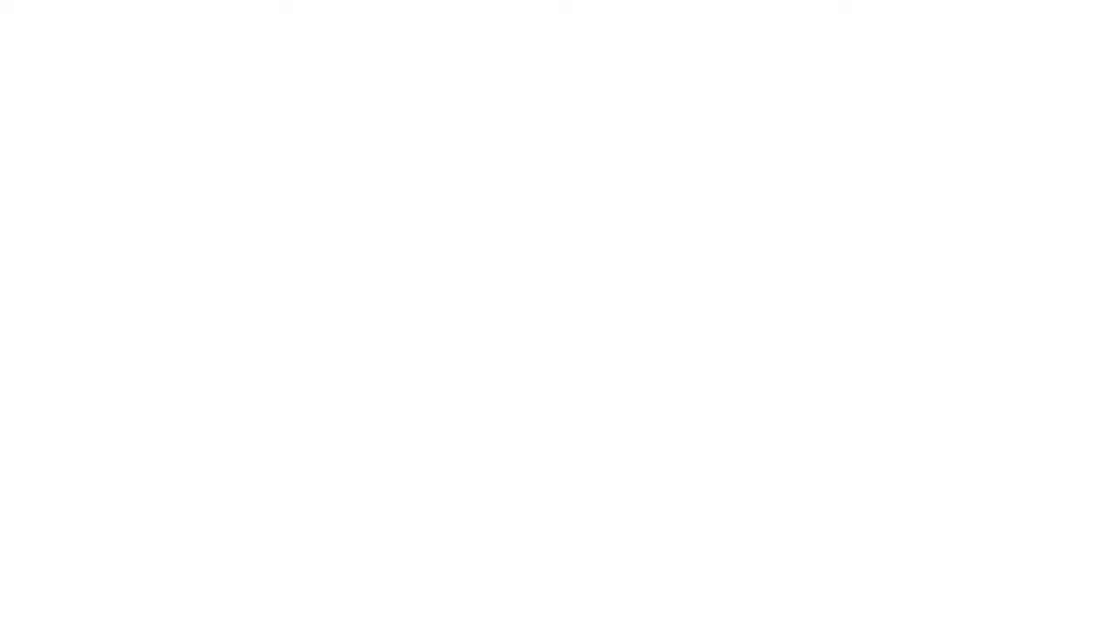